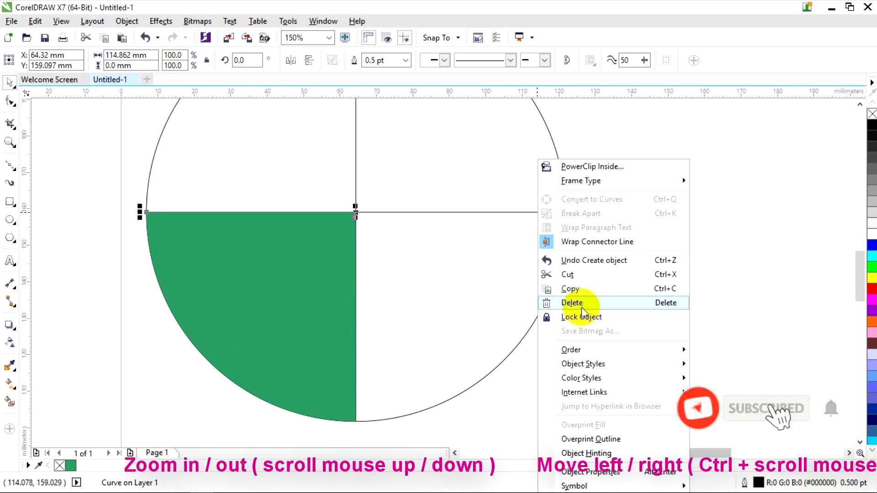
Delete the vertical dividing line running through the circle's centre.
click(354, 181)
right_click(355, 181)
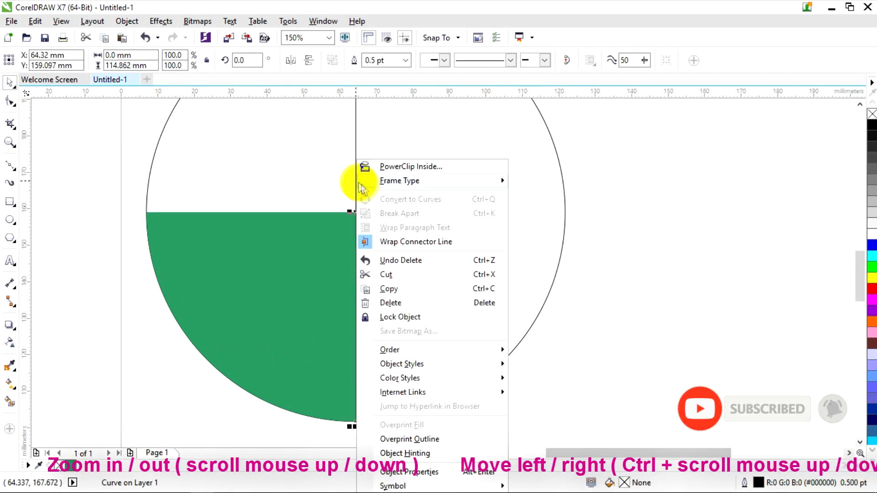
click(419, 310)
Scale the green quarter down slightly from its inner corner to 99.3%, about 57.03 mm wide and high.
click(221, 245)
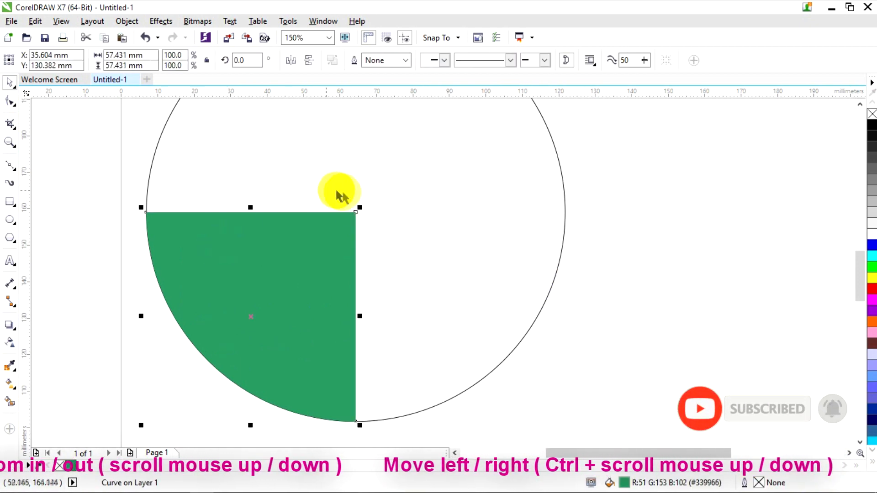
scroll(350, 205, up, 5)
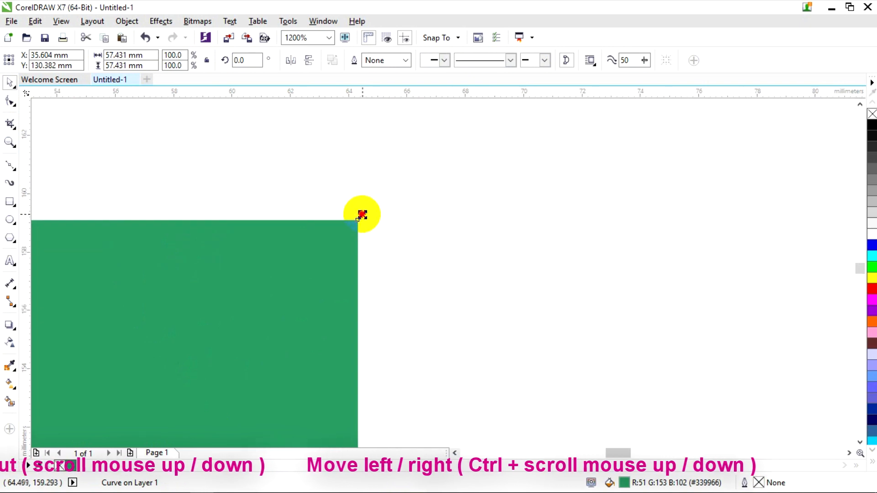
drag(358, 218, 351, 226)
scroll(352, 226, down, 3)
scroll(351, 224, down, 2)
scroll(351, 224, up, 1)
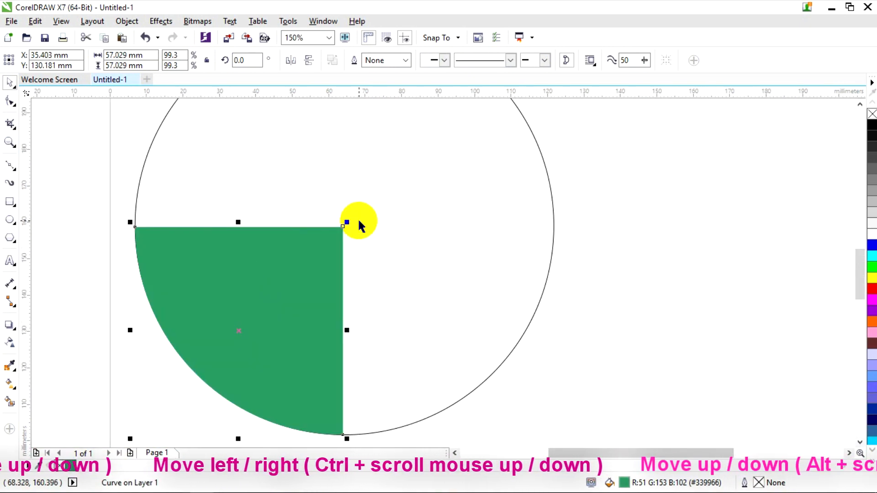
Move the green quarter's rotation centre to the circle's centre and set up a 90° rotate transformation.
click(283, 269)
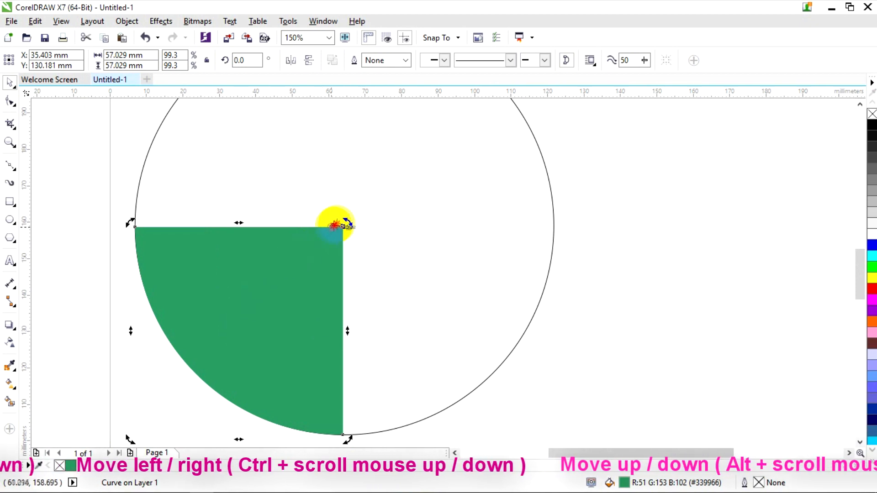
scroll(346, 224, up, 3)
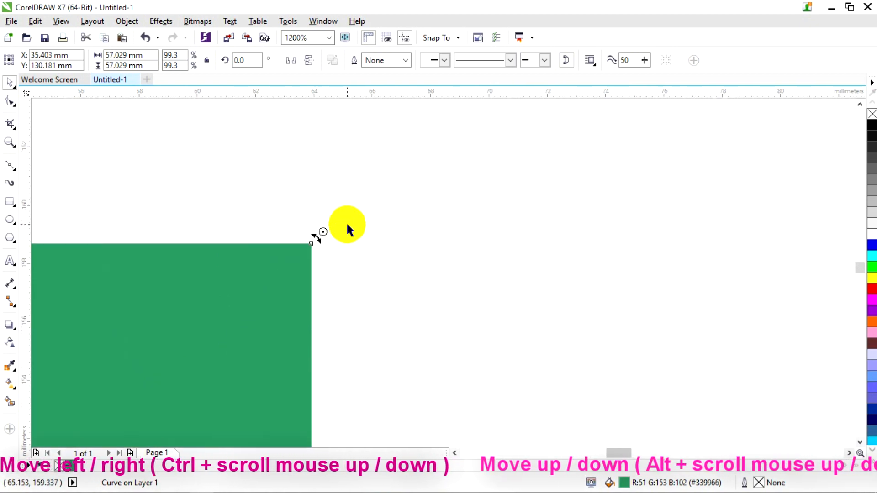
click(127, 20)
mouse_move(157, 153)
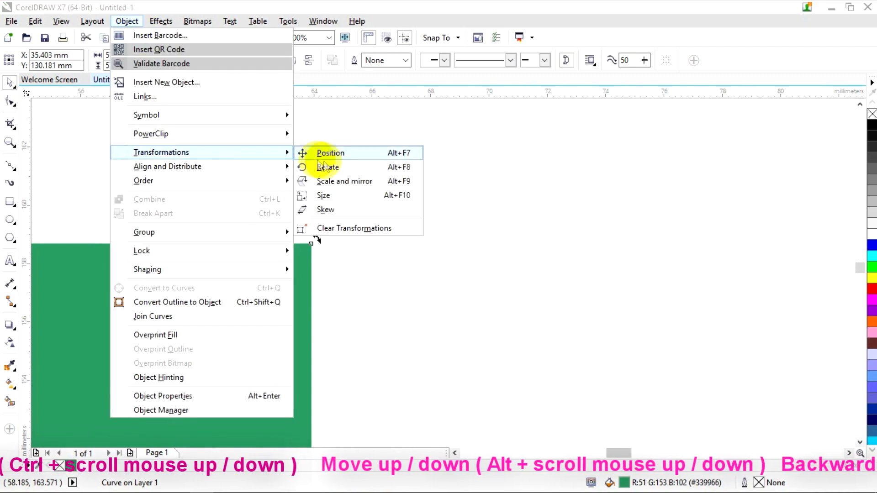
click(327, 167)
text(90)
Fill the circle with three copies of the green quarter, each rotated 90° around the circle's centre.
click(824, 264)
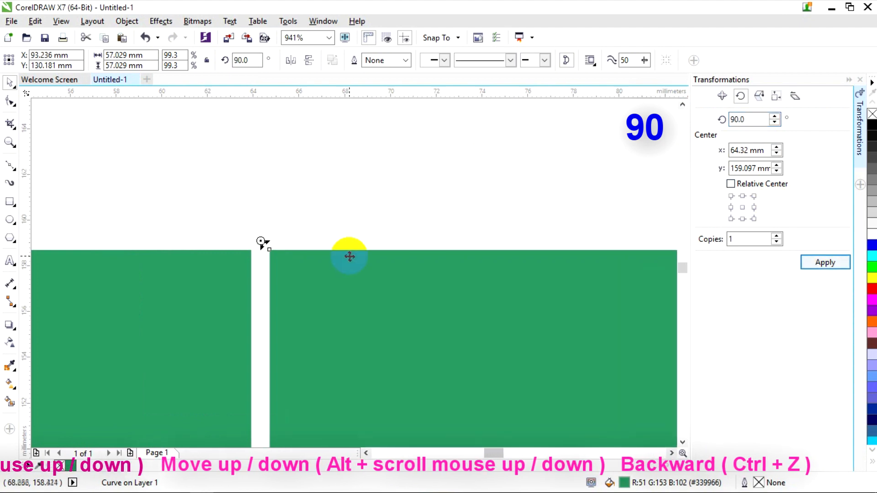
scroll(348, 255, down, 5)
click(821, 268)
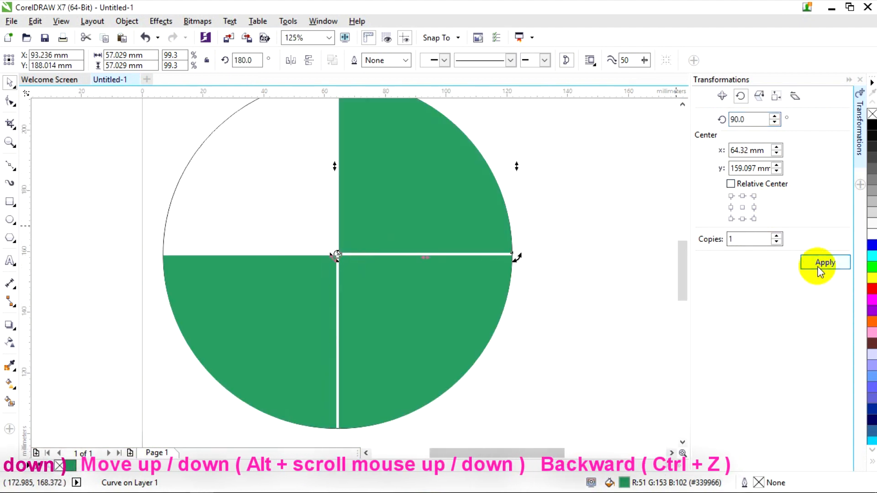
click(818, 264)
scroll(297, 226, down, 2)
scroll(313, 230, up, 3)
scroll(313, 229, down, 2)
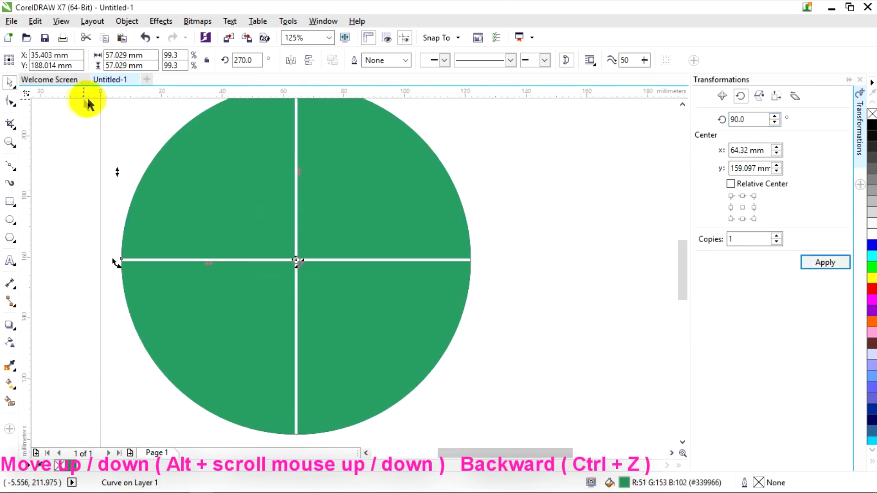
Undo the three rotated copies of the green quarter.
click(144, 37)
click(145, 37)
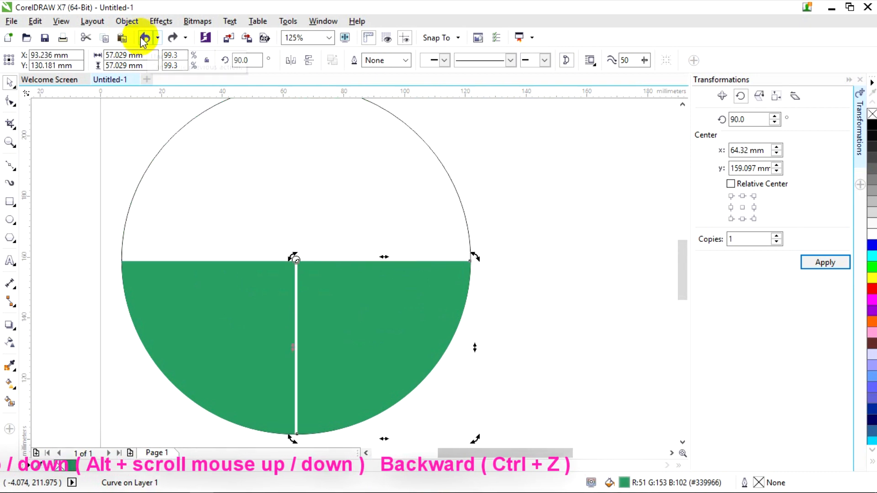
click(144, 37)
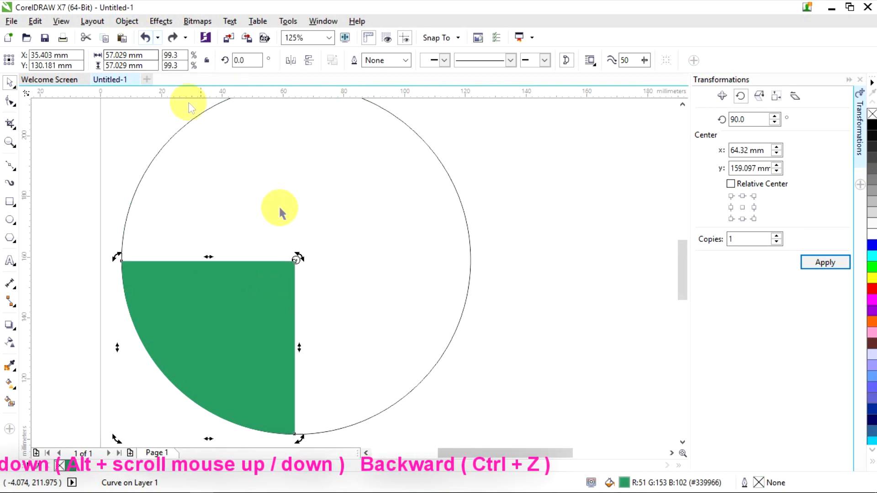
Give the green quarter a 2.0 pt outline and convert that outline to an object.
click(405, 60)
click(384, 132)
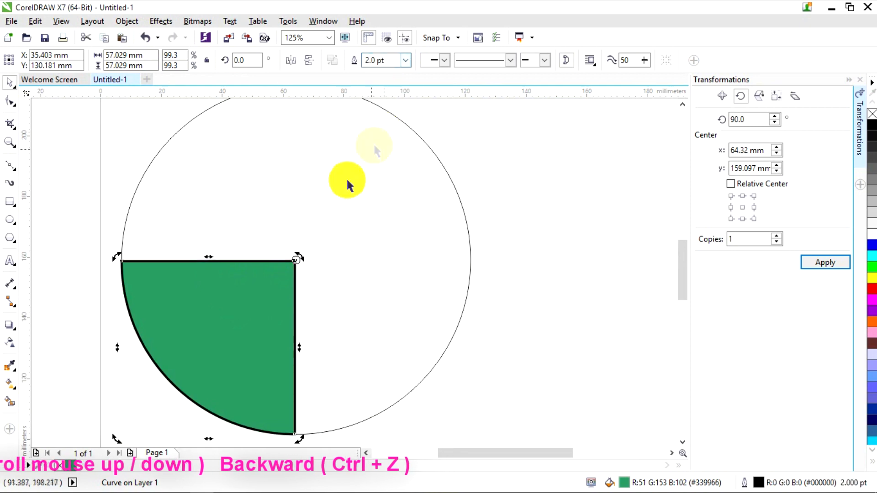
scroll(303, 279, up, 4)
click(130, 21)
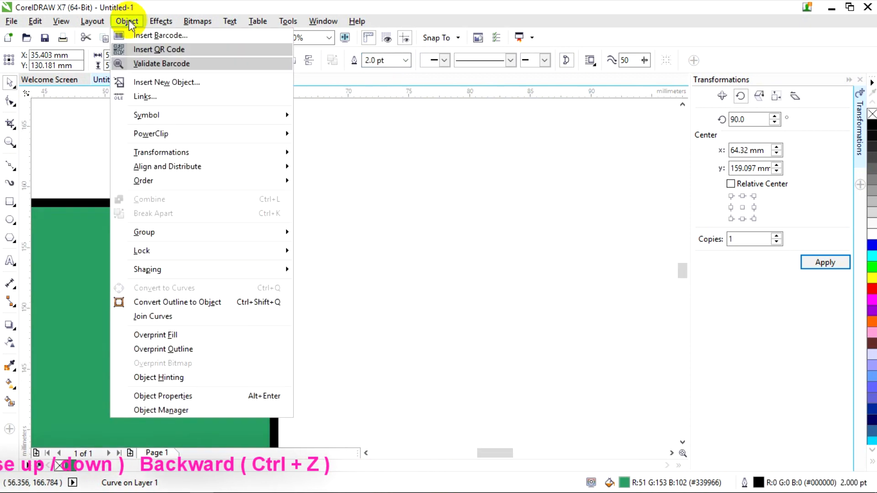
click(227, 304)
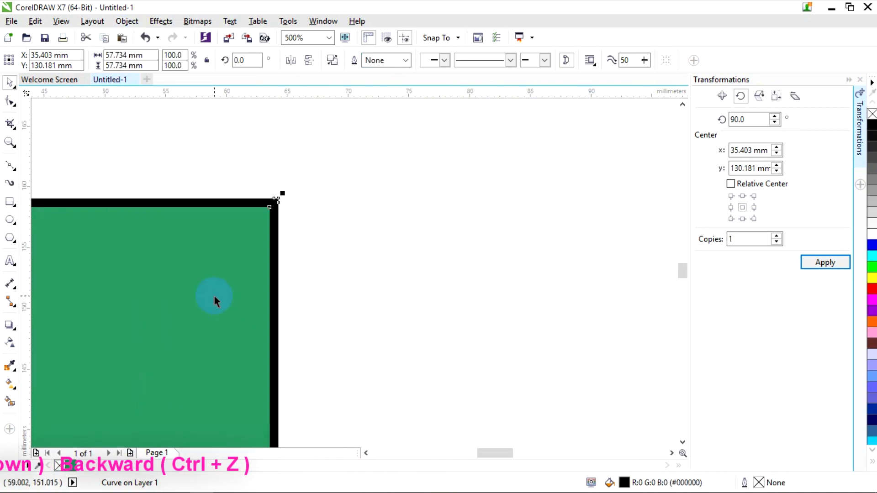
Move the converted outline object away from the green quarter and undo the move.
scroll(282, 248, down, 1)
click(498, 232)
scroll(375, 246, down, 1)
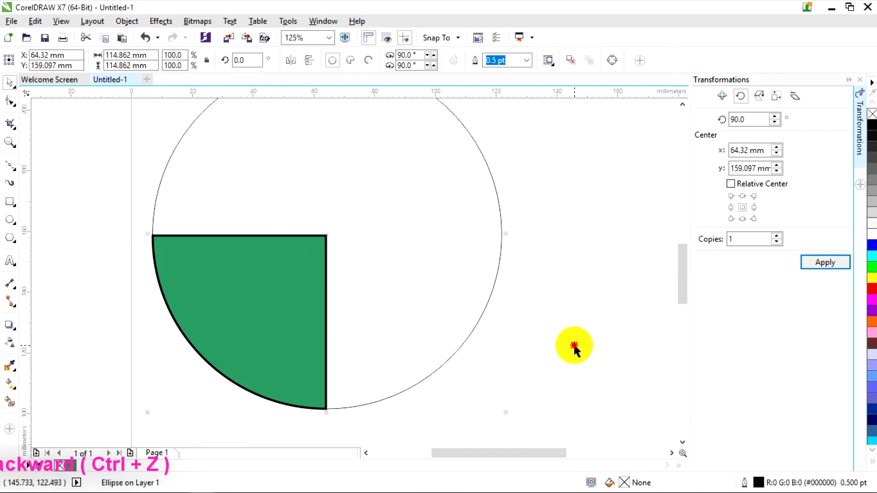
click(574, 346)
drag(326, 251, 368, 208)
key(ctrl+z)
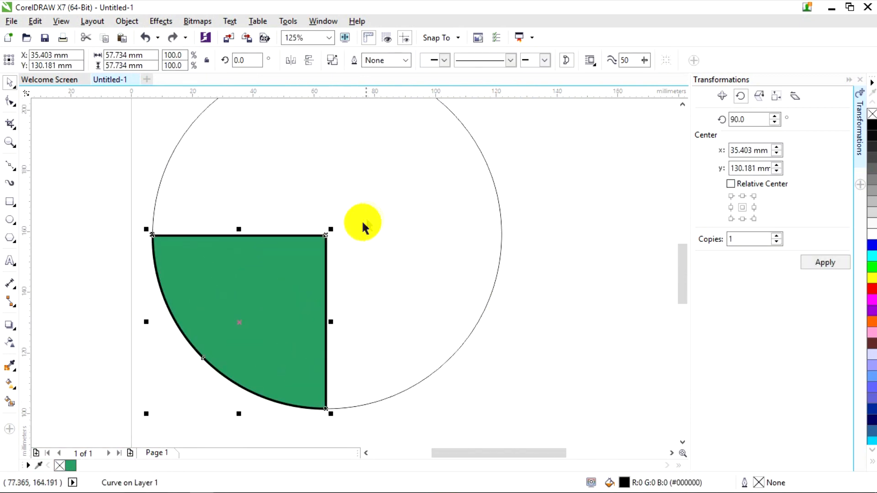
Apply an elliptical black-to-white fountain fill to the quarter's outline object, with its centre inside the quarter.
click(12, 387)
drag(306, 237, 307, 385)
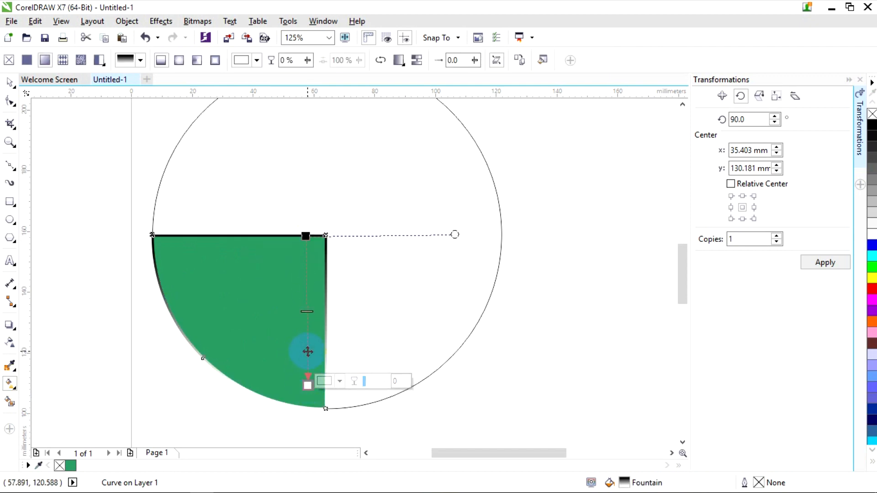
click(179, 60)
drag(255, 319, 256, 310)
Recolour the outline's gradient with dark grey at the centre and outer end and a white node between them.
drag(871, 191, 264, 400)
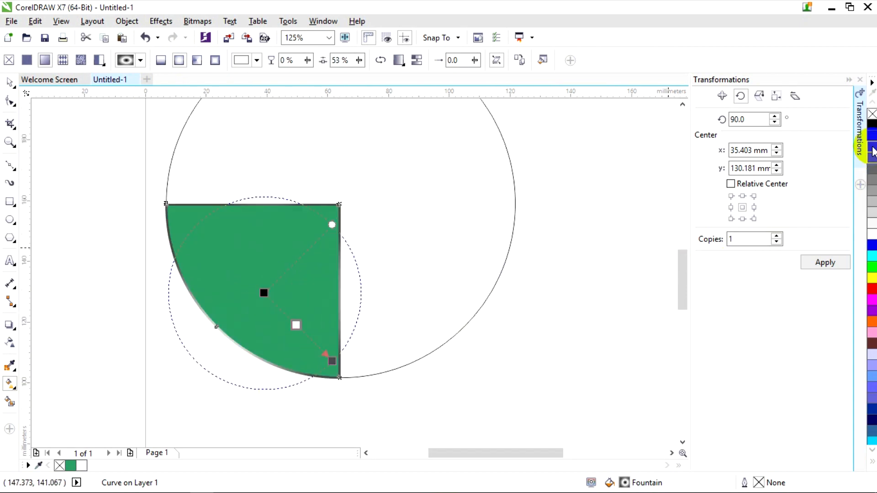
drag(872, 146, 306, 281)
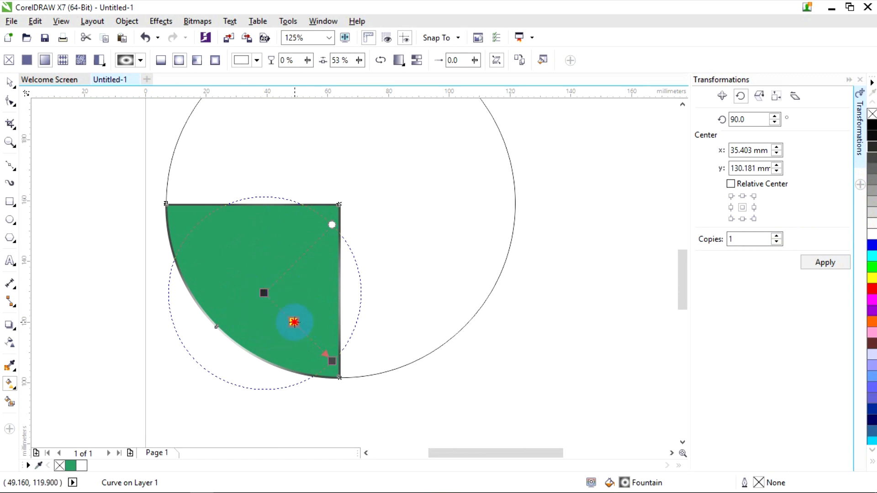
drag(294, 322, 294, 322)
click(10, 83)
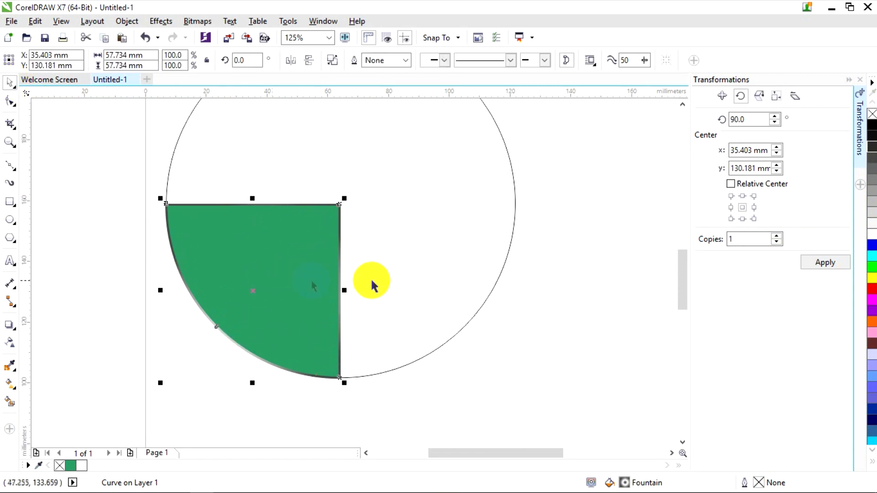
click(631, 251)
Apply a linear green-to-white fountain fill to the quarter, running from the middle of its arc to its inner corner.
click(211, 290)
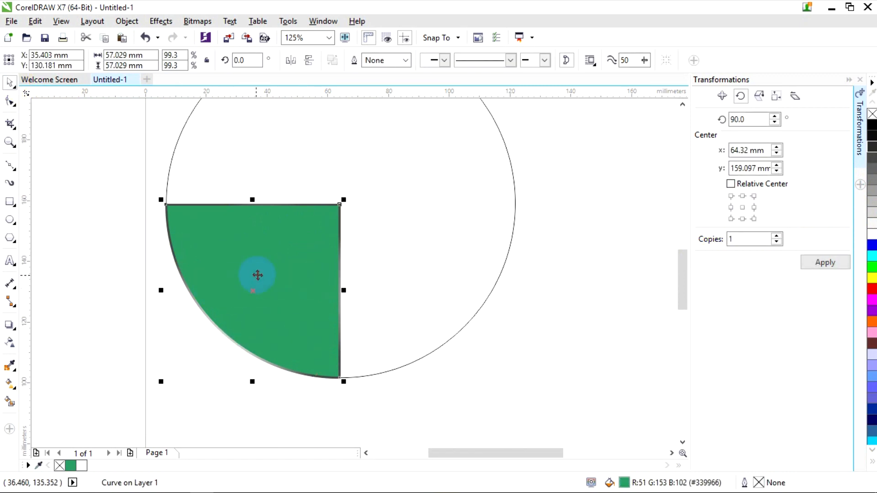
click(15, 385)
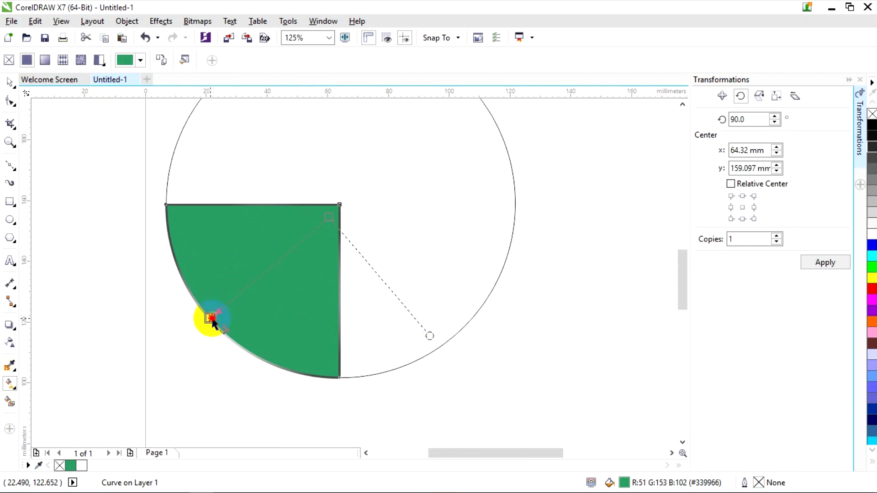
drag(211, 321, 341, 204)
drag(217, 326, 217, 325)
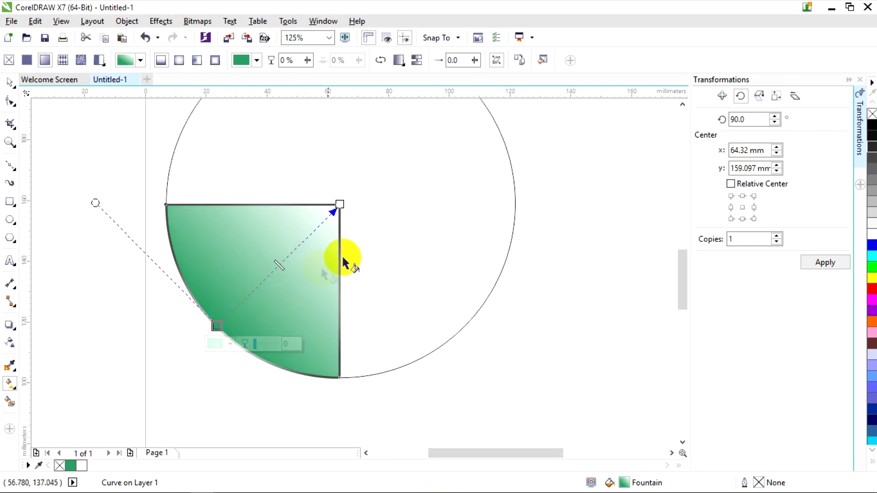
Set both end colours of the quarter's gradient to Desert Blue (#336699).
scroll(870, 288, down, 5)
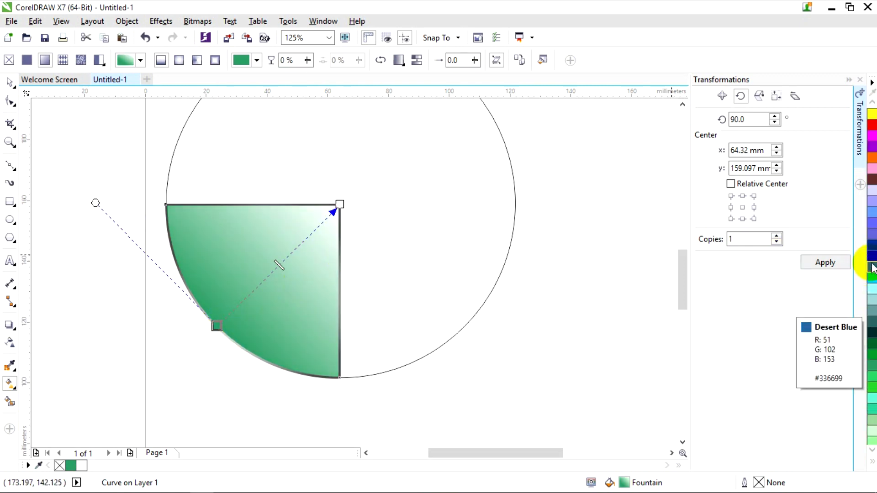
drag(872, 268, 506, 333)
drag(217, 329, 217, 328)
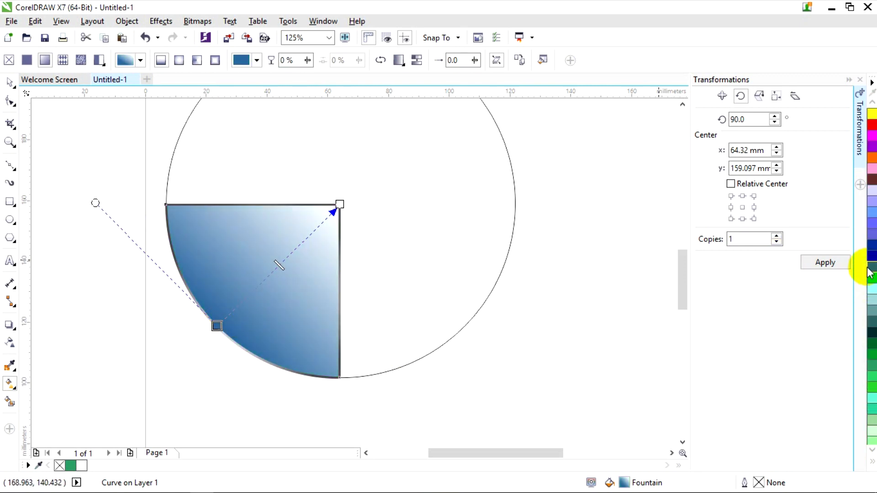
drag(872, 274, 339, 204)
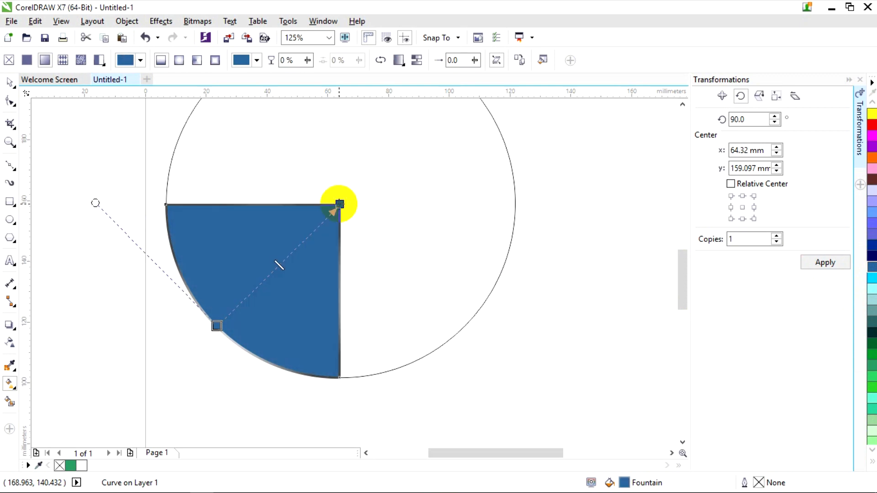
Darken the gradient's start colour at the arc to RGB 19, 79, 138 (#134F8A).
click(217, 326)
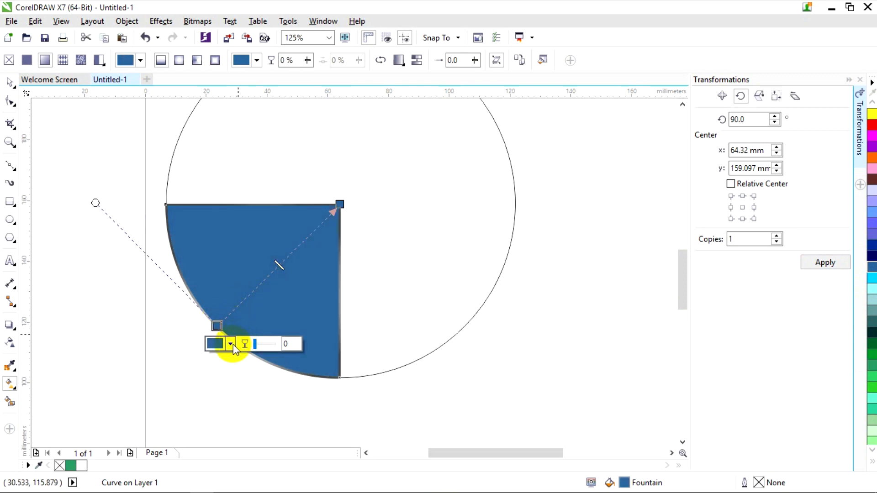
click(231, 344)
click(277, 273)
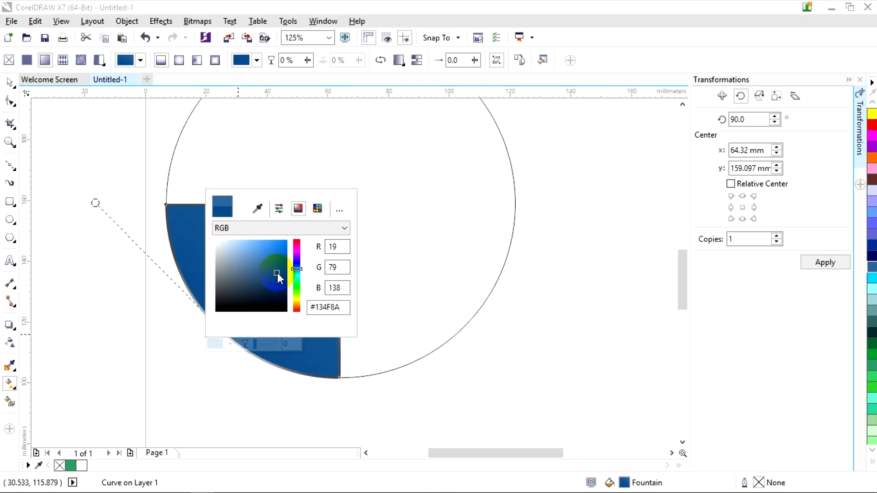
click(107, 181)
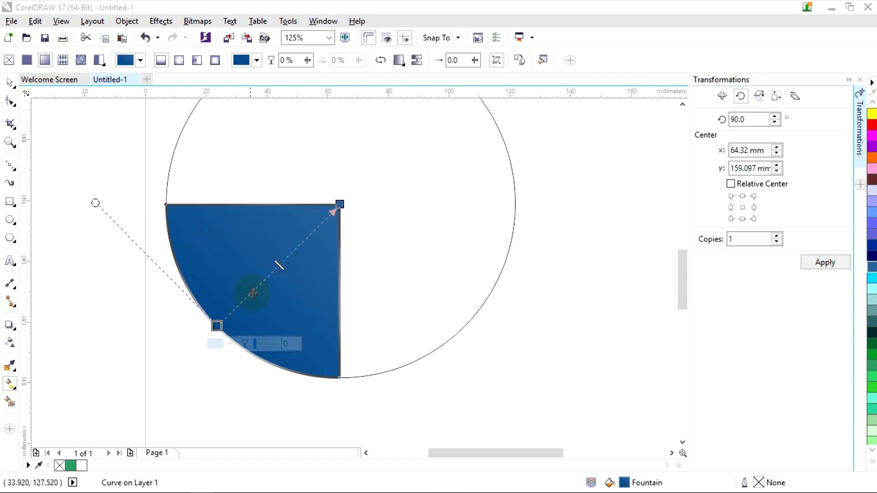
Shift the blue gradient's midpoint toward the arc and finish editing the fill.
click(257, 292)
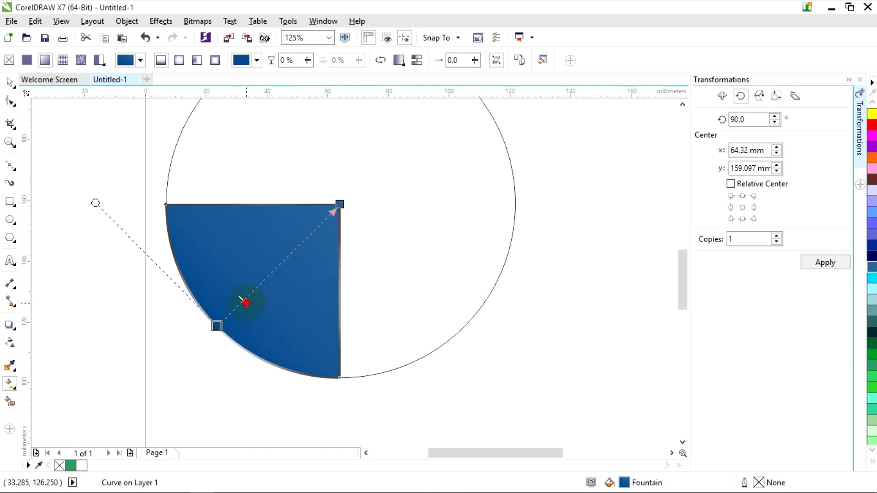
scroll(251, 299, down, 1)
scroll(267, 286, up, 1)
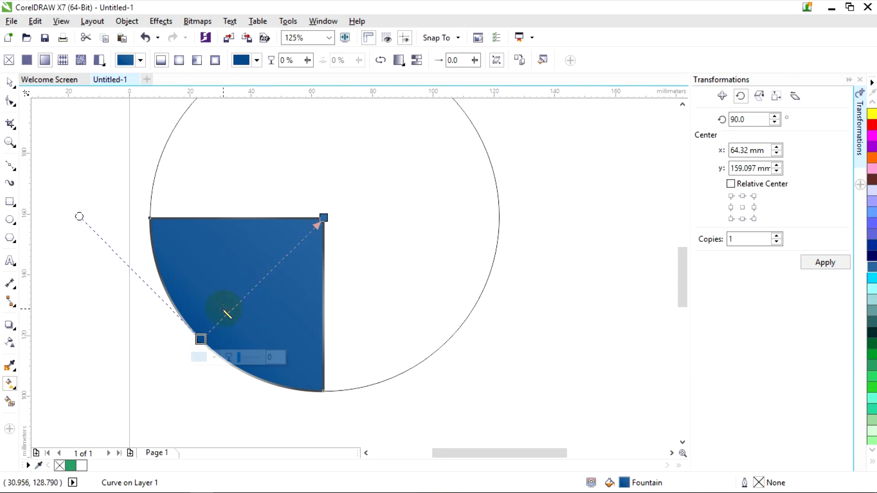
scroll(226, 315, down, 1)
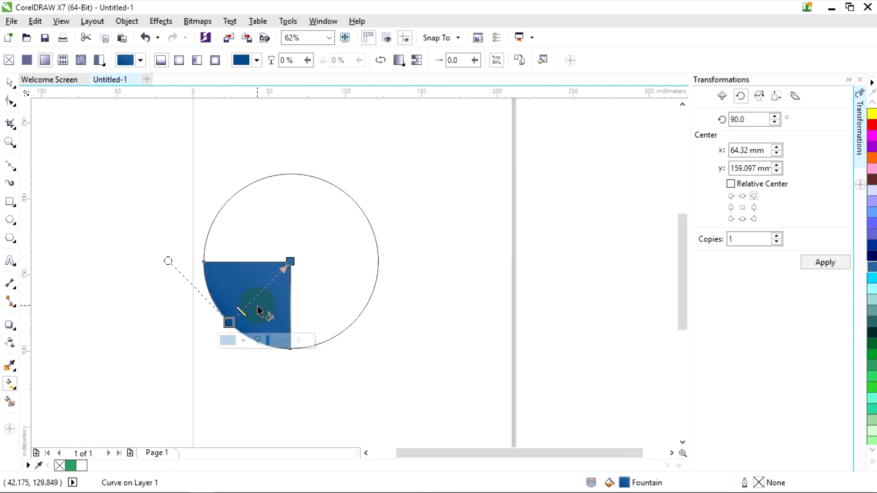
click(10, 84)
scroll(250, 299, up, 1)
scroll(247, 298, up, 1)
Select the quarter's outline object together with the blue quarter, undoing the trial moves made to check the selection.
click(399, 130)
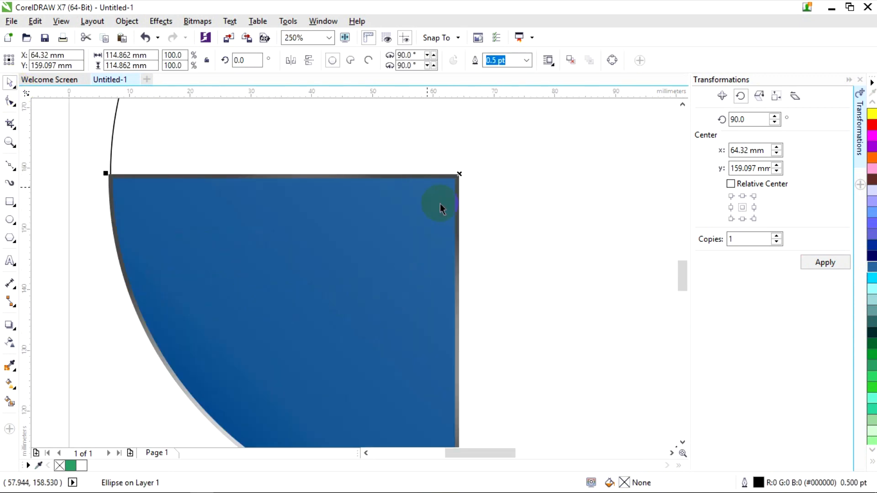
scroll(246, 188, down, 1)
click(127, 211)
scroll(144, 200, up, 1)
drag(235, 164, 162, 144)
key(ctrl+z)
shift+click(322, 229)
scroll(322, 228, down, 1)
drag(322, 228, 186, 232)
key(ctrl+z)
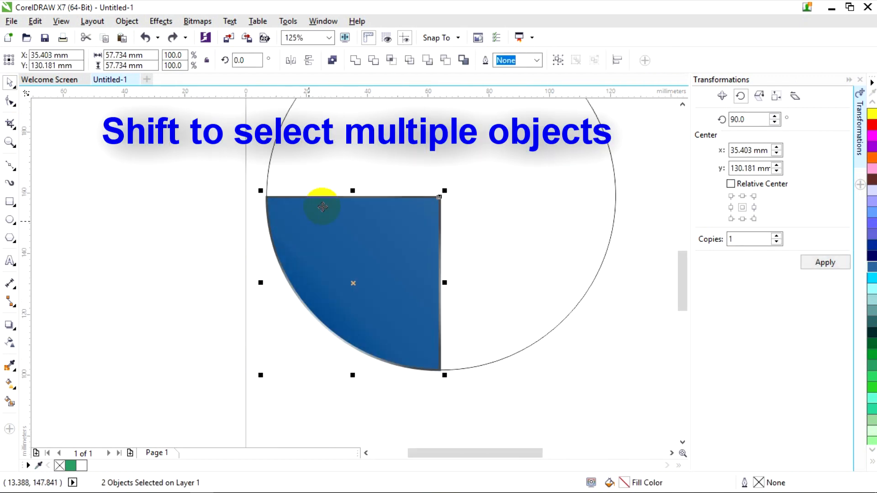
Group the blue quarter with its outline and scale the group to about 57.4 mm, leaving a narrow gap at the circle's centre.
right_click(421, 229)
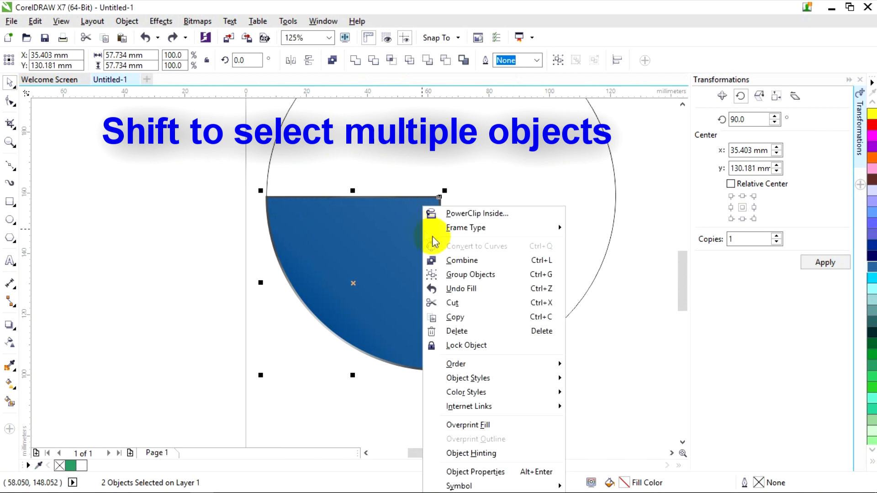
click(459, 274)
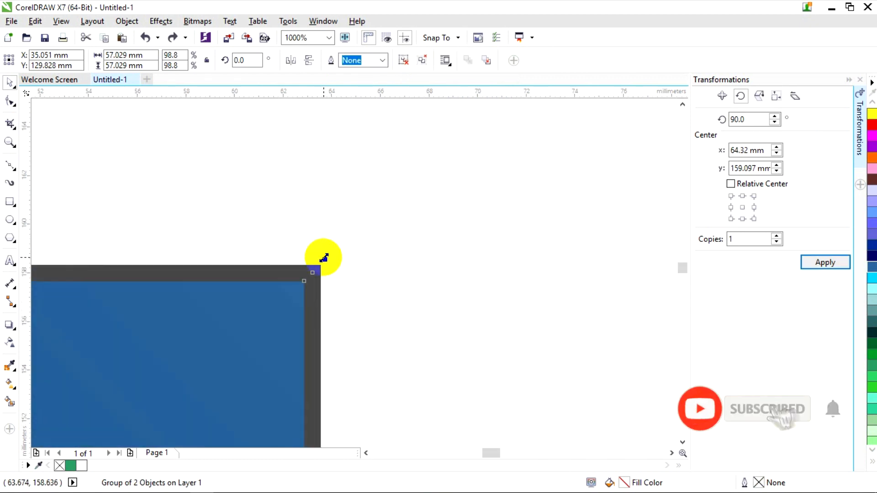
drag(324, 257, 330, 245)
Place the group's rotation centre at the circle's centre and create three rotated copies at 90° intervals to complete the four quarters.
click(285, 296)
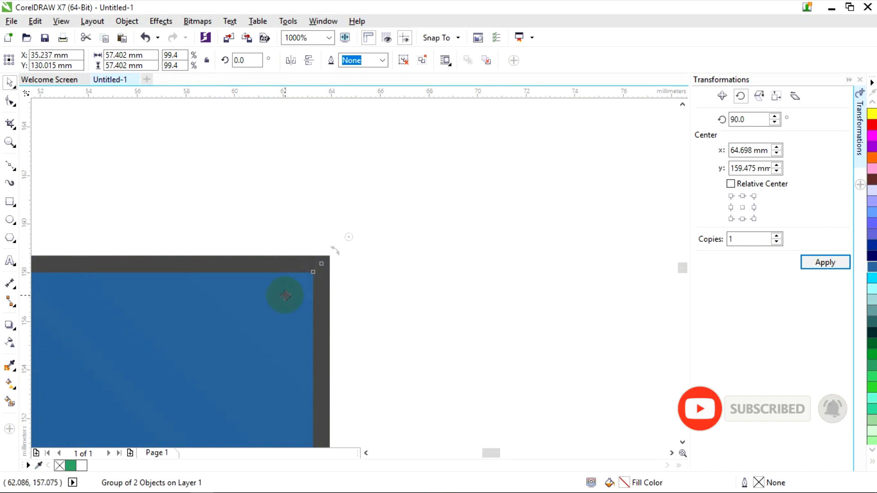
scroll(352, 249, down, 5)
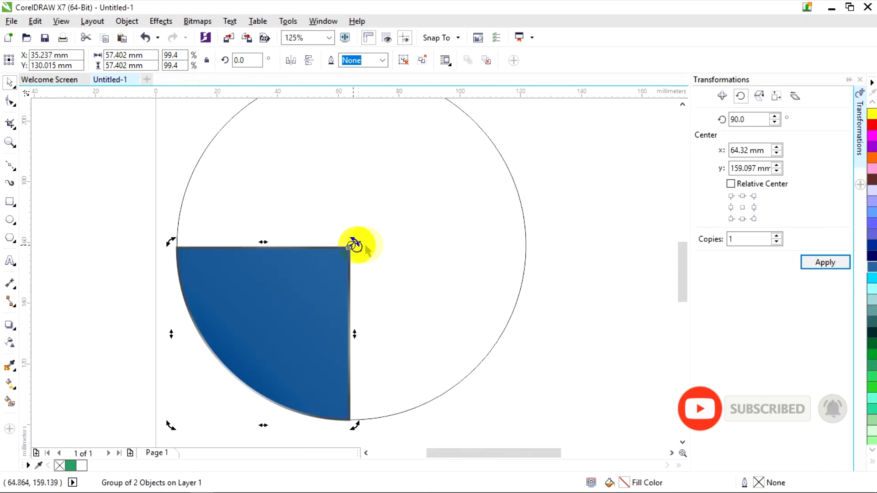
click(822, 264)
click(822, 264)
click(819, 266)
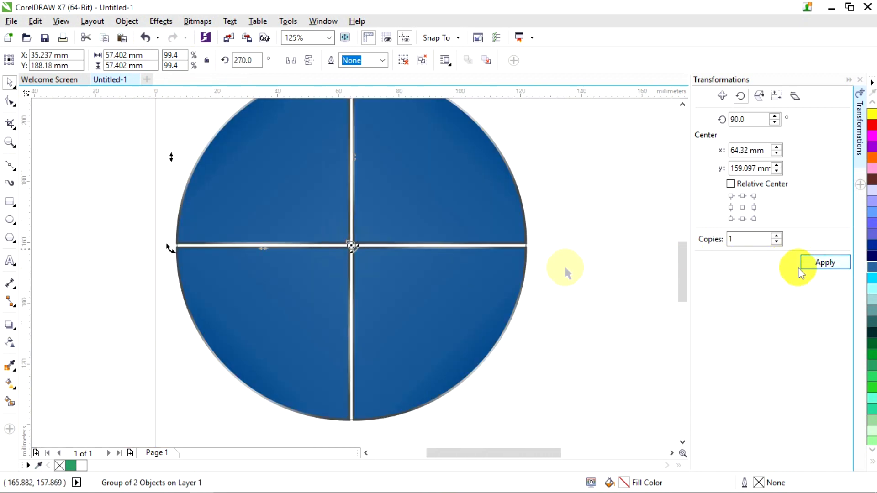
scroll(441, 263, down, 1)
scroll(473, 220, up, 1)
scroll(569, 308, up, 1)
scroll(552, 294, up, 1)
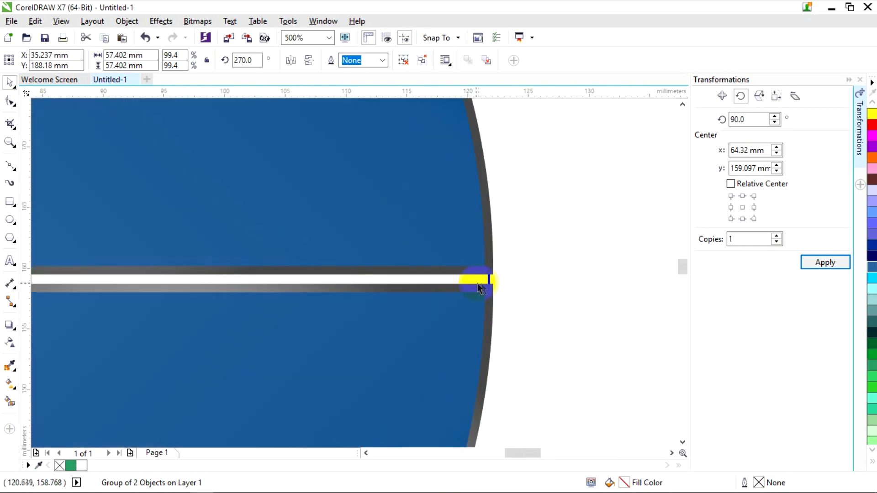
scroll(535, 281, down, 1)
scroll(534, 280, down, 1)
click(535, 281)
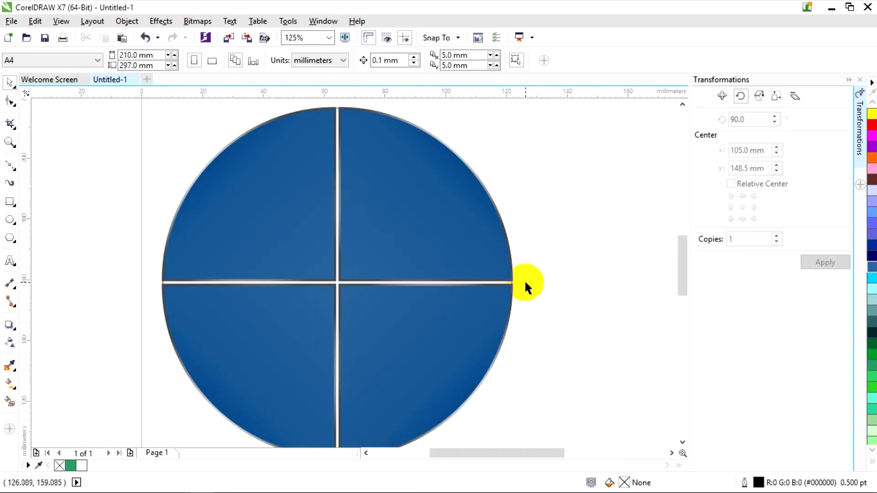
click(291, 248)
right_click(268, 232)
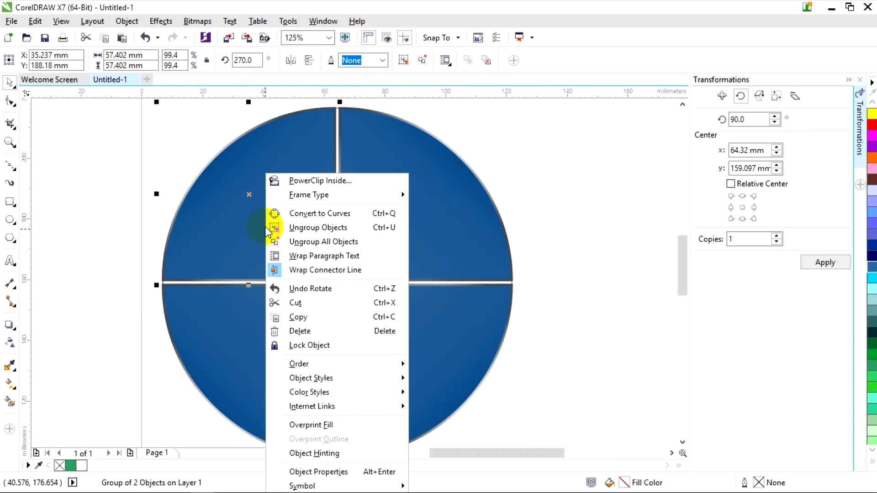
click(583, 206)
Ungroup all objects of the upper-right quarter and select its blue shape.
right_click(403, 174)
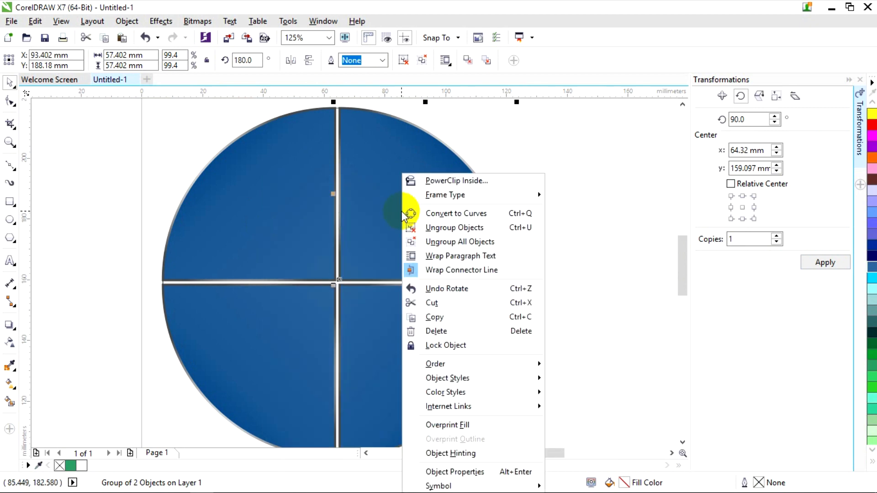
click(449, 242)
click(447, 211)
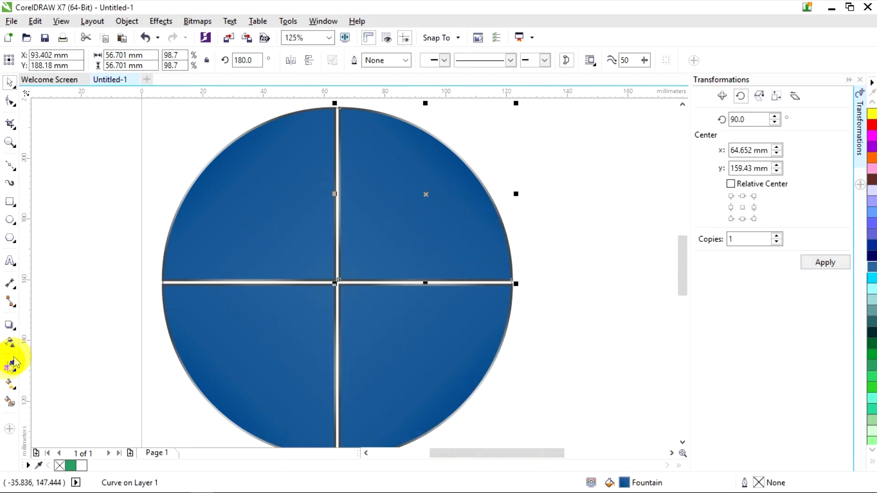
Recolour the upper-right quarter's gradient with dark gold at the arc and Deep Yellow (#FFCC00) at the circle's centre.
click(11, 383)
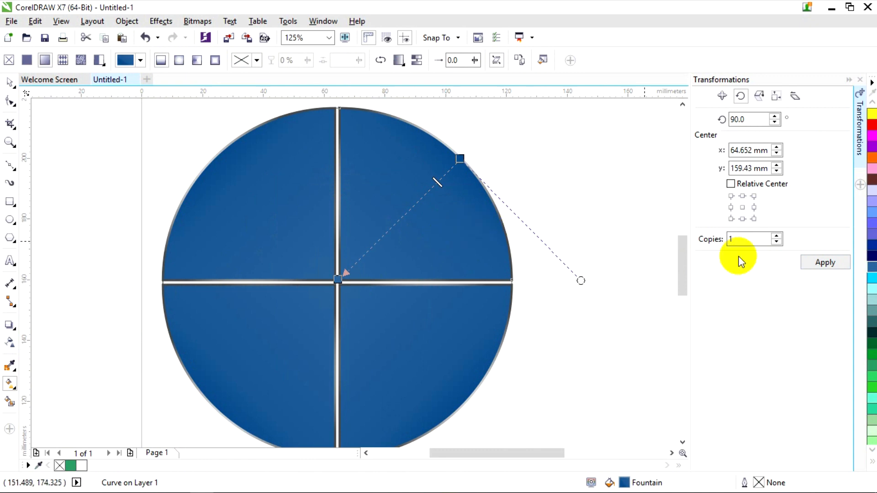
scroll(873, 249, down, 5)
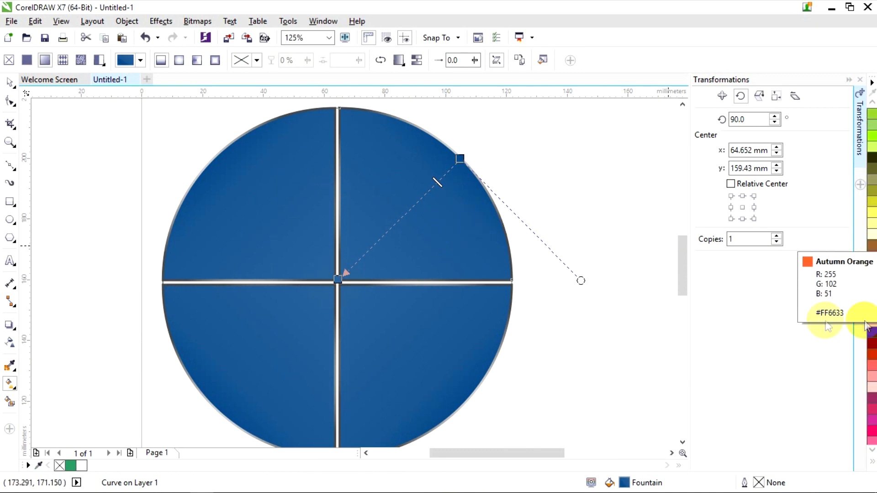
drag(873, 274, 460, 159)
drag(873, 318, 636, 292)
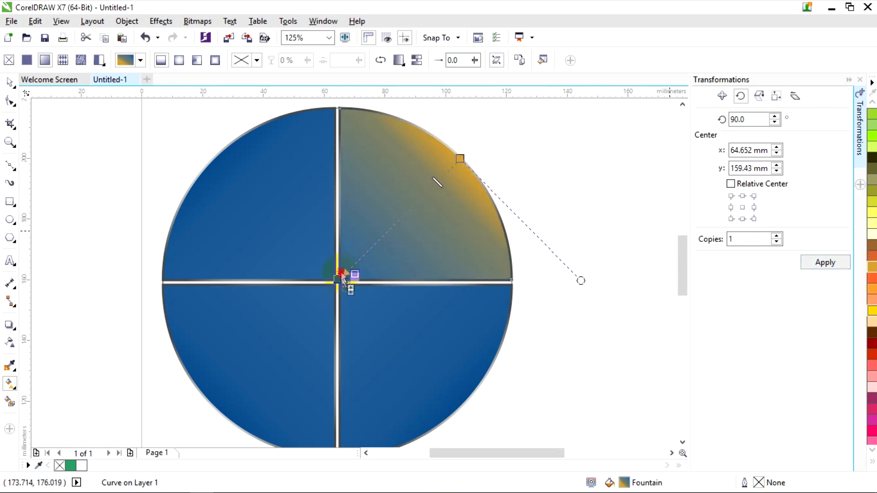
drag(344, 278, 342, 275)
scroll(394, 283, down, 2)
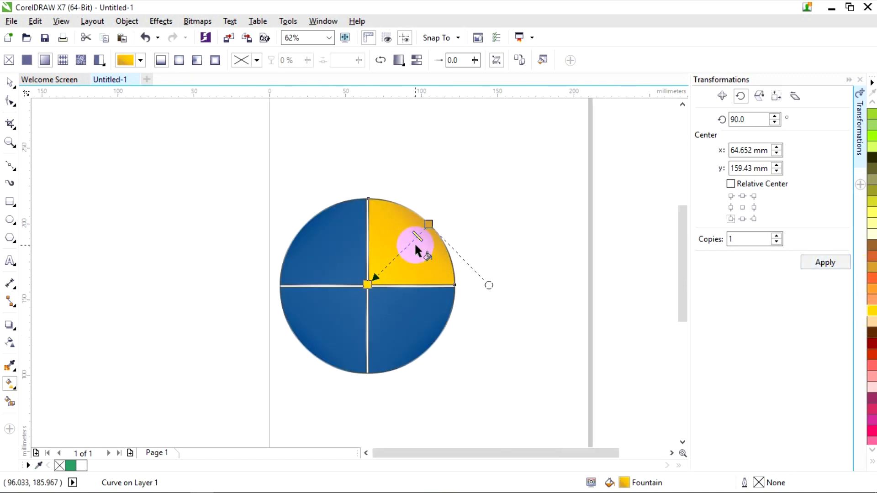
scroll(416, 249, up, 2)
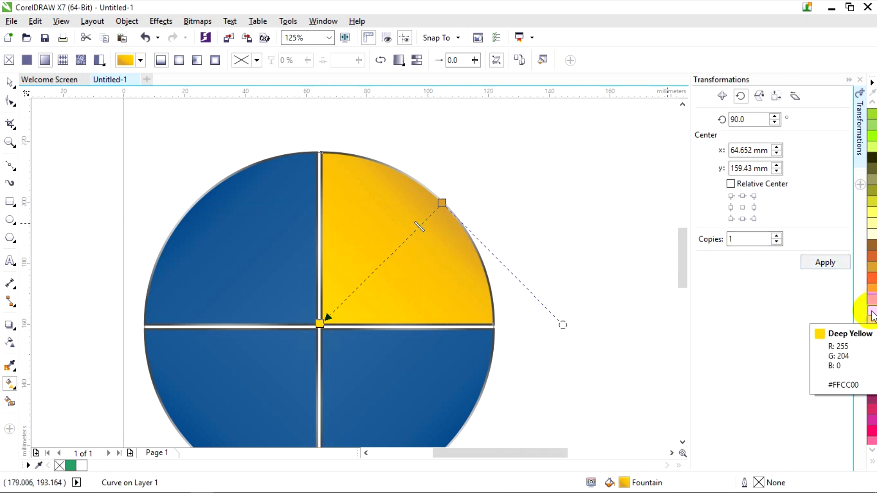
drag(871, 265, 448, 205)
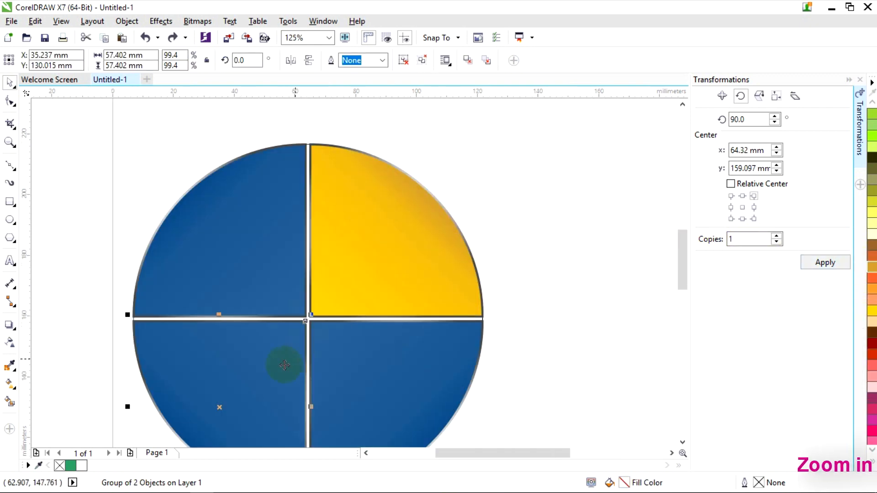
Ungroup all objects of the lower-left quarter and select its blue shape.
right_click(246, 363)
click(304, 112)
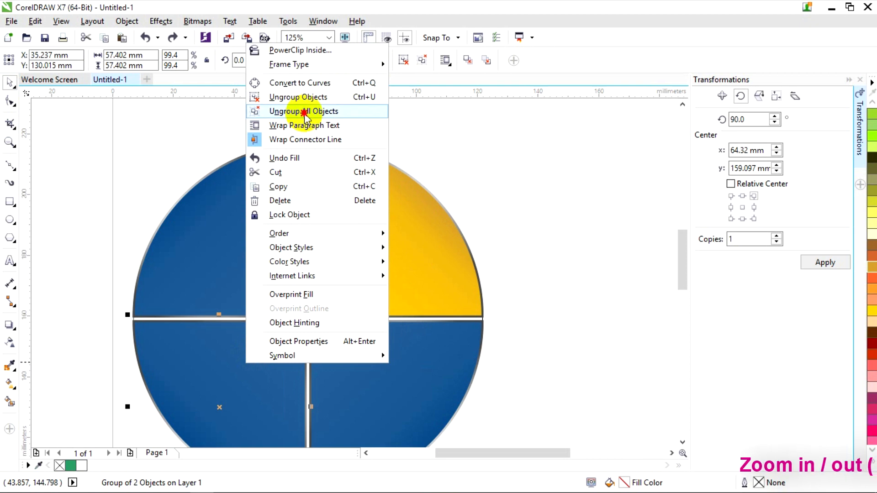
click(265, 383)
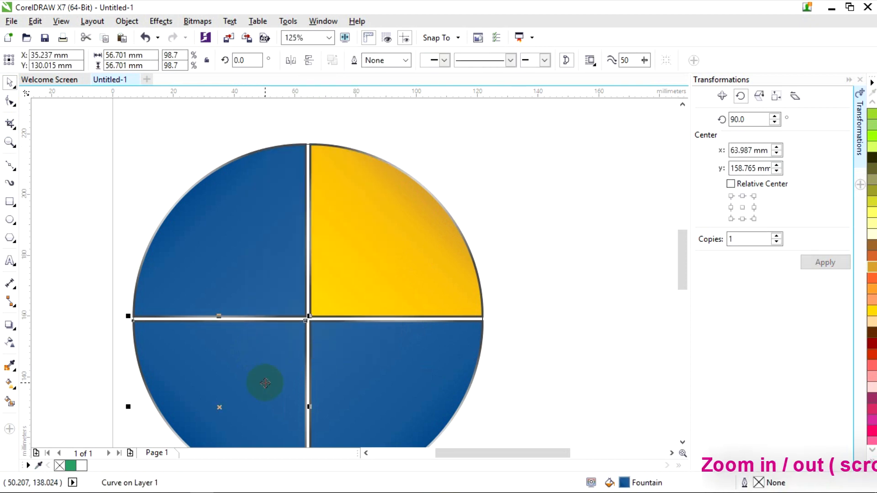
Copy the yellow gradient fill from the upper-right quarter to the lower-left quarter and deselect everything.
click(10, 382)
click(524, 63)
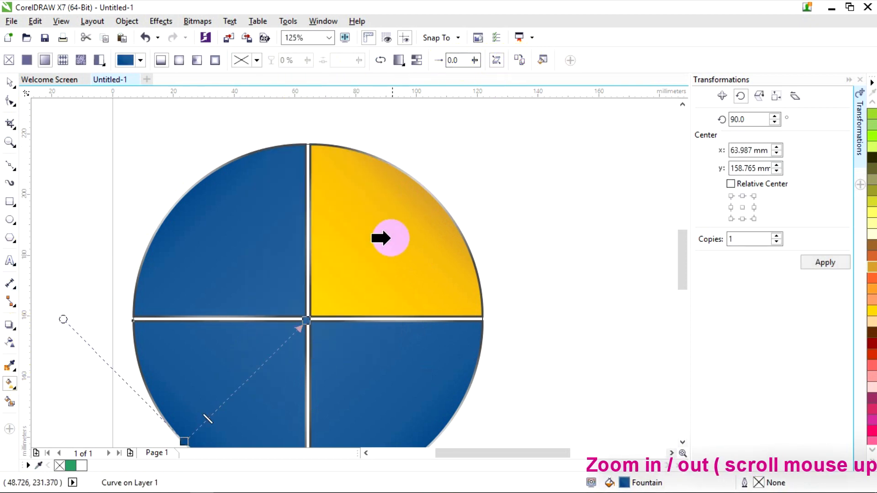
click(384, 239)
scroll(348, 250, down, 3)
scroll(349, 269, up, 3)
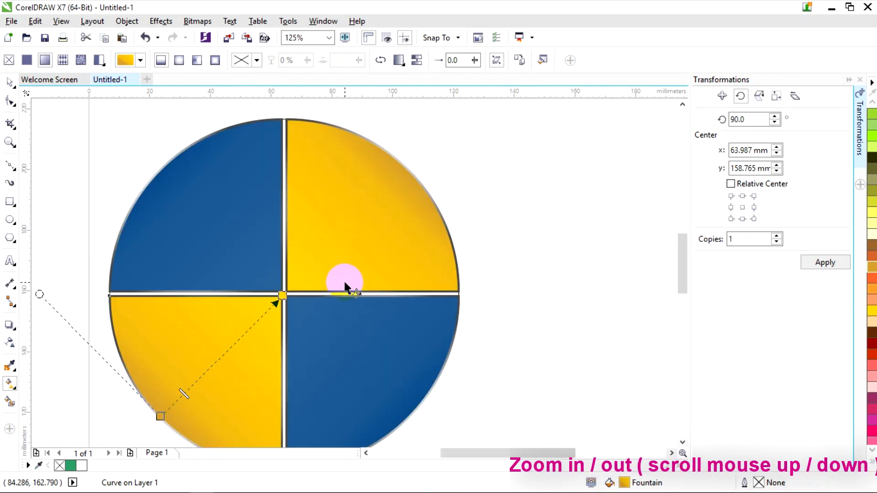
scroll(343, 280, up, 4)
scroll(338, 278, down, 4)
scroll(336, 280, down, 3)
scroll(336, 279, up, 3)
click(9, 82)
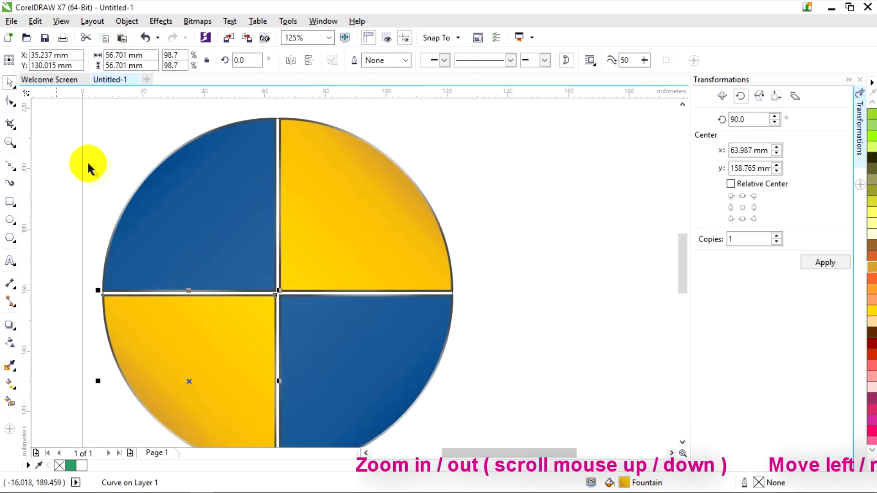
click(87, 160)
Select the thin circle behind the quarters and enlarge it slightly about its centre to leave a narrow margin around them.
scroll(330, 265, down, 2)
scroll(289, 367, up, 2)
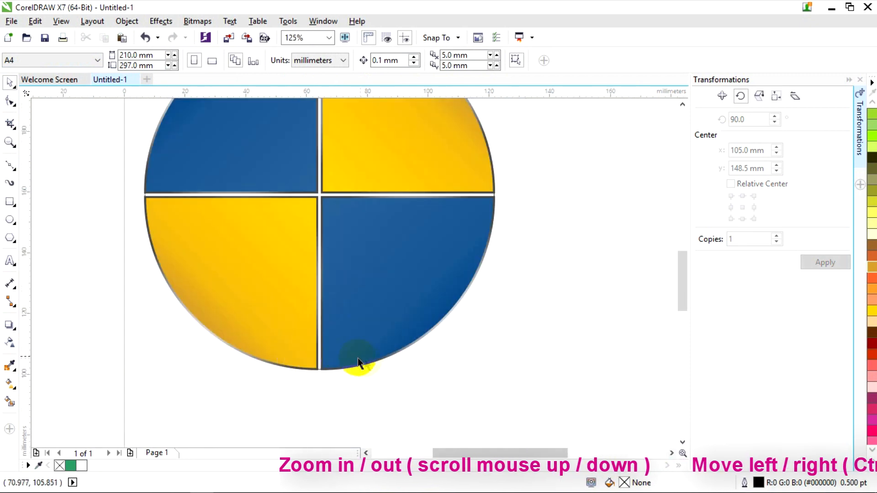
scroll(289, 365, up, 4)
scroll(215, 335, up, 4)
click(215, 336)
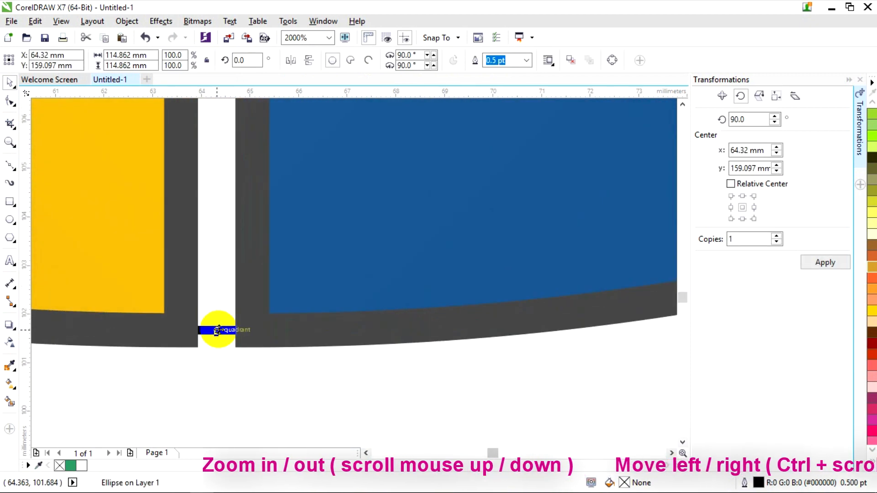
scroll(215, 336, down, 10)
scroll(235, 295, up, 1)
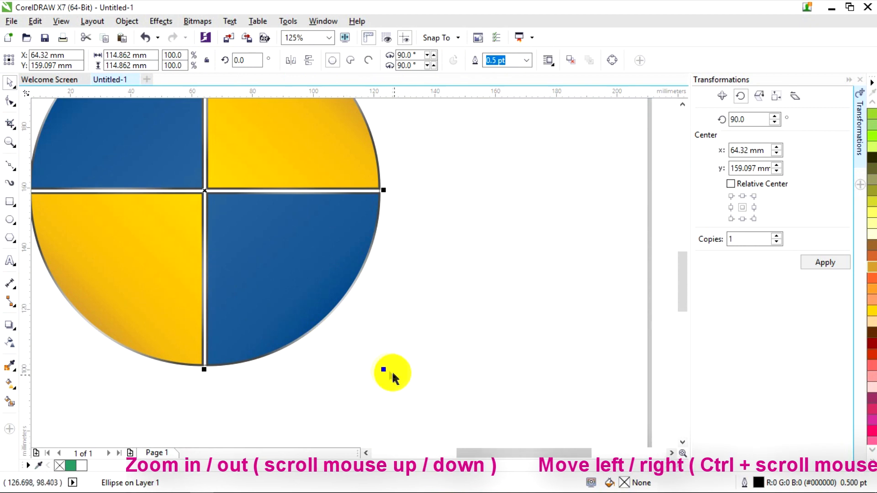
drag(384, 371, 391, 374)
Make two larger concentric copies of the circle, about 206 mm and 211 mm in diameter.
scroll(204, 348, down, 2)
drag(399, 200, 470, 130)
scroll(468, 189, down, 2)
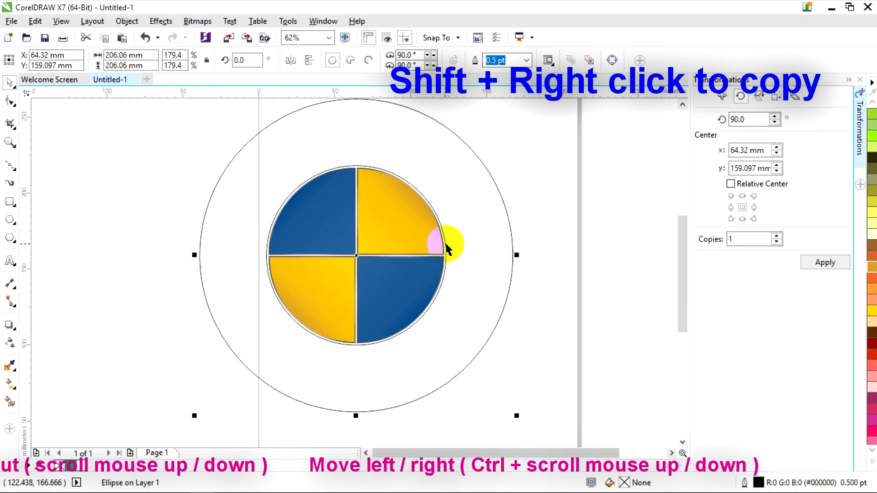
drag(484, 166, 485, 164)
scroll(456, 194, up, 4)
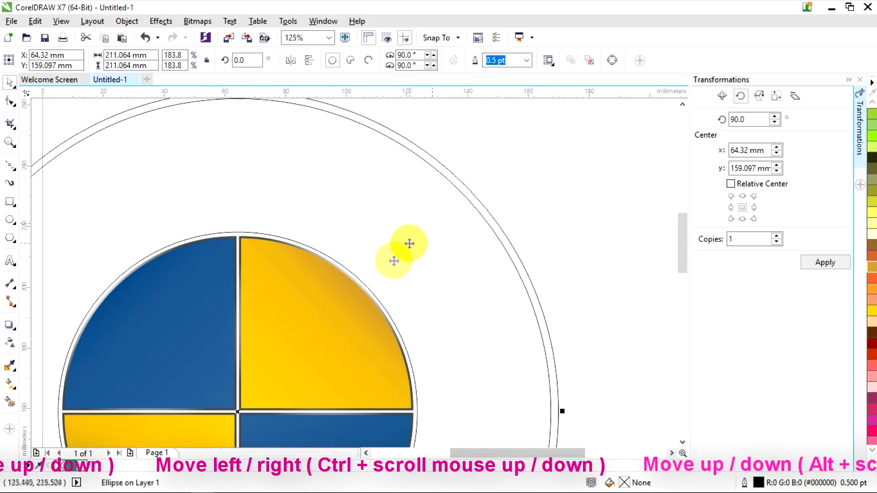
scroll(406, 264, down, 2)
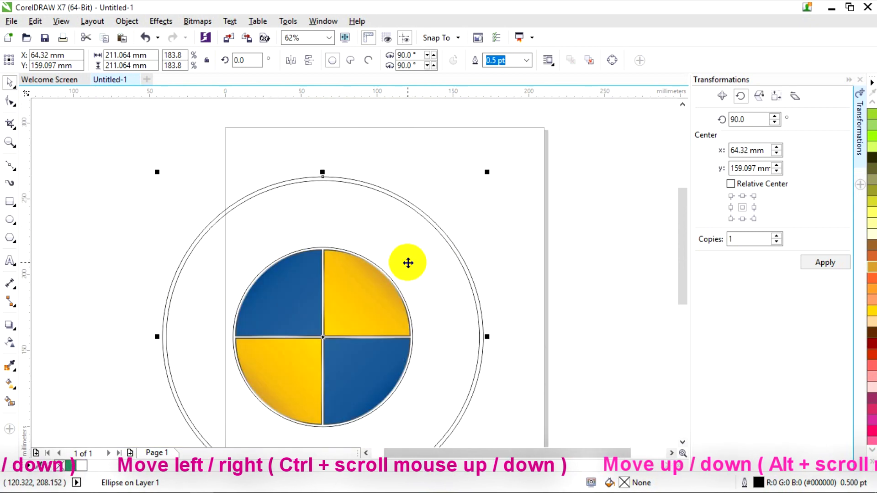
Create a filled shape with Smart Fill in the wide ring around the quarters and colour it black.
click(9, 403)
click(192, 331)
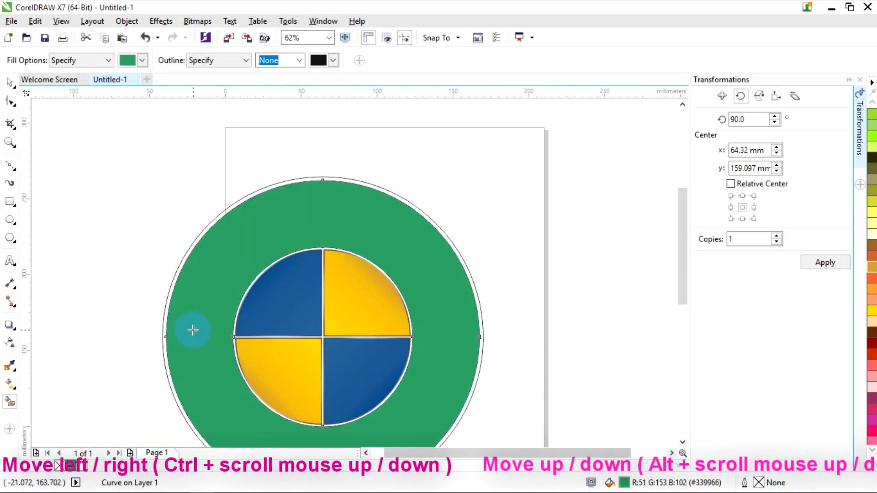
scroll(193, 329, down, 1)
scroll(196, 329, up, 1)
scroll(874, 170, up, 6)
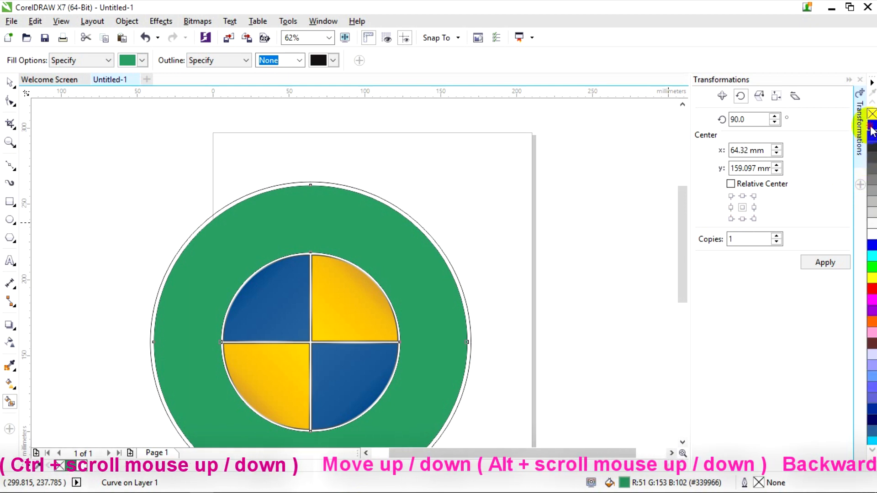
click(872, 130)
scroll(361, 240, up, 1)
scroll(361, 242, down, 2)
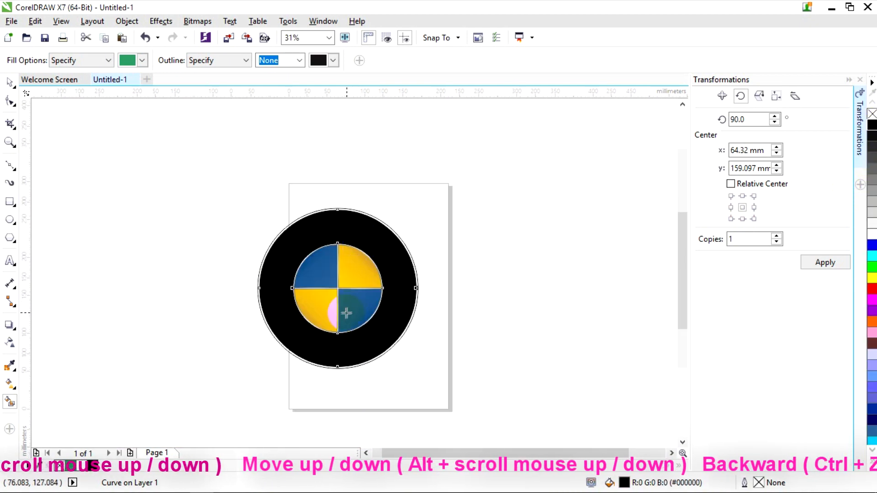
scroll(346, 312, up, 2)
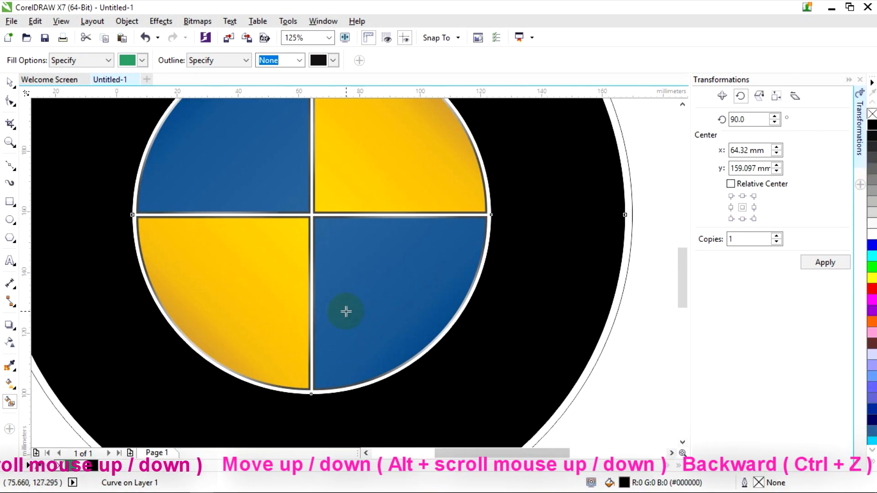
Fill the thin ring between the two outermost circles with green (#339966) using Smart Fill.
click(614, 315)
scroll(499, 266, down, 1)
scroll(503, 258, up, 1)
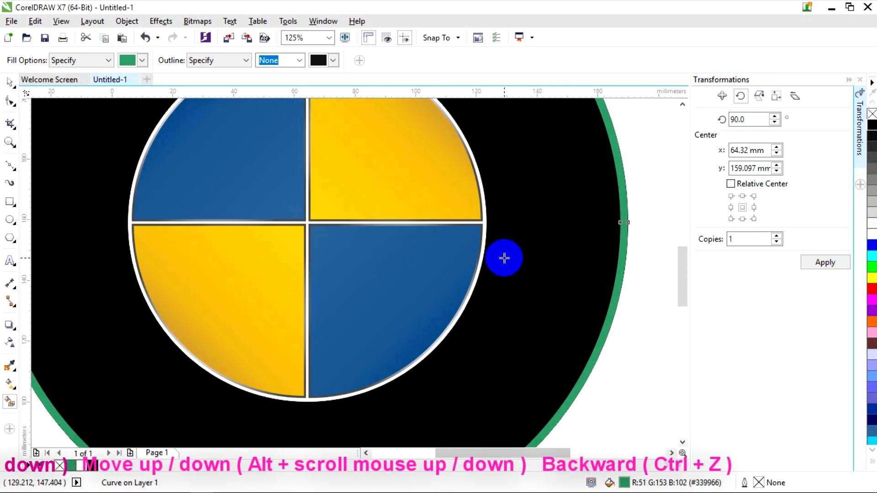
Select the black ring, send it to the back of the page and deselect it.
key(space)
scroll(507, 297, down, 1)
key(Escape)
drag(520, 297, 495, 331)
right_click(495, 331)
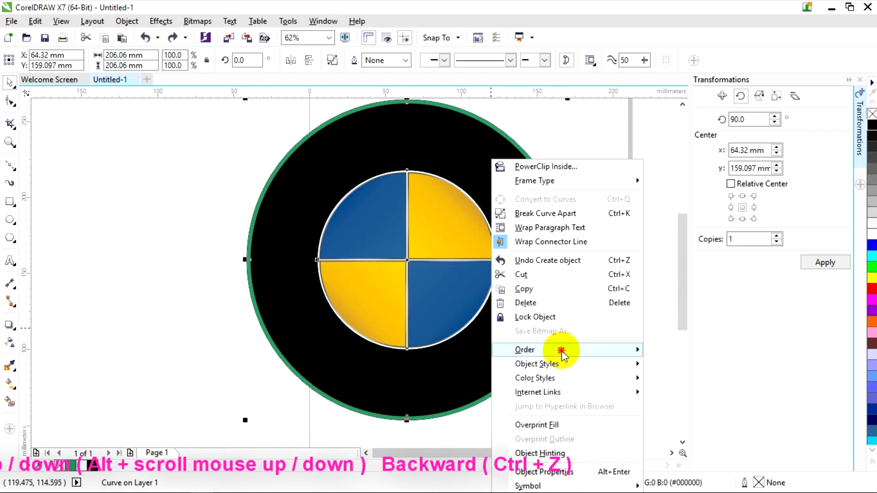
mouse_move(621, 355)
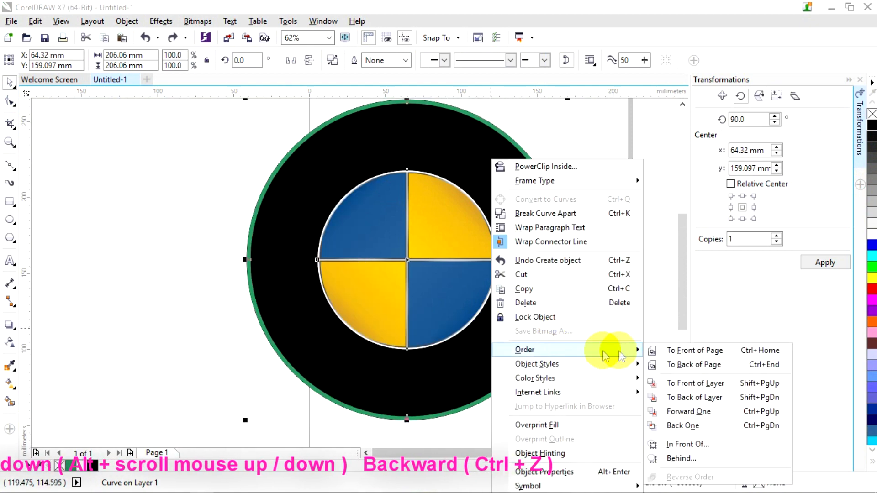
click(693, 365)
click(492, 319)
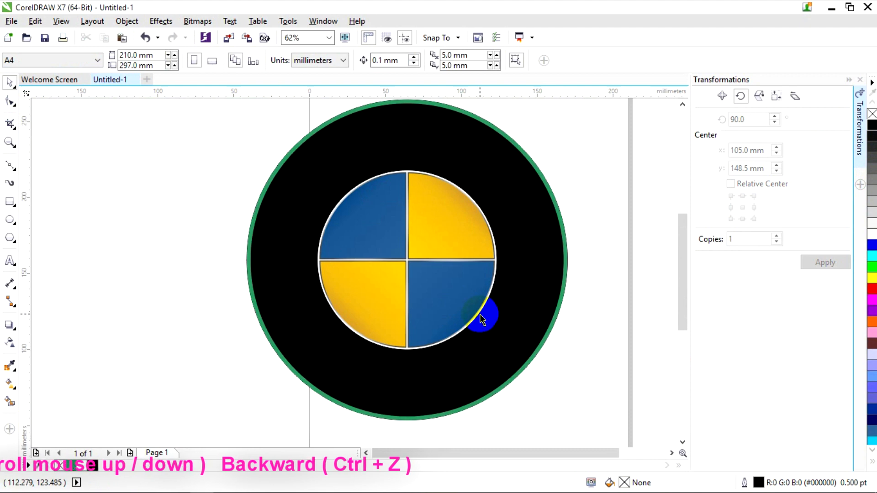
Pull the innermost circle outline away from the blue and yellow quarters and delete it.
click(464, 302)
drag(314, 294, 139, 298)
right_click(157, 286)
click(188, 303)
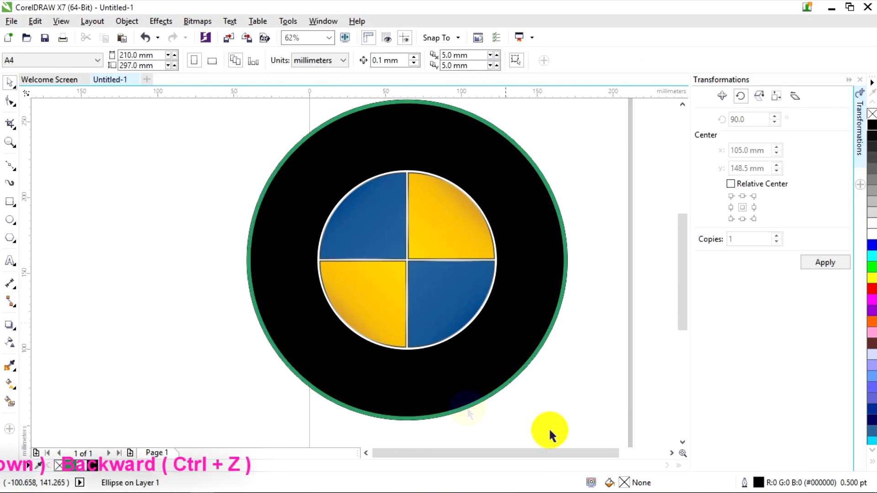
Select the thin green ring, keeping it in its original place, and send it to the back of the page.
drag(510, 383, 568, 326)
key(ctrl+z)
right_click(552, 327)
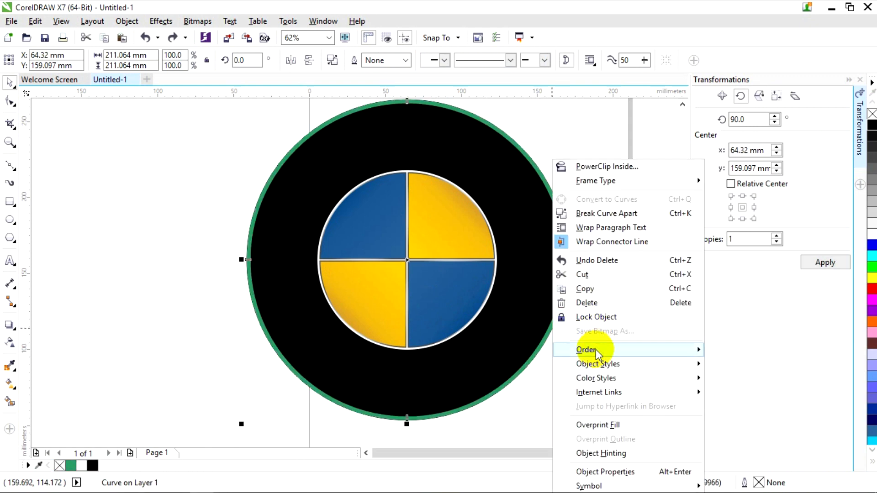
mouse_move(601, 349)
click(742, 370)
click(624, 369)
Pull the two outer circle outlines, 211 mm and 206 mm in diameter, off the emblem and delete them.
drag(544, 347, 604, 340)
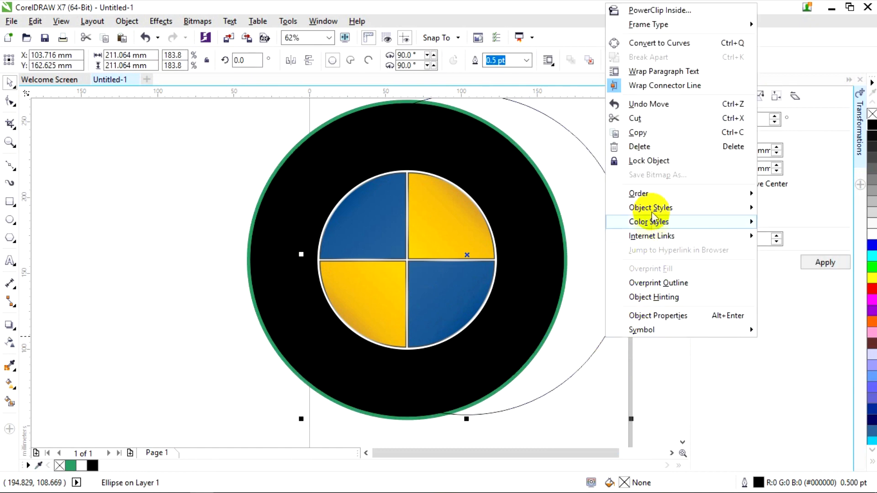
click(697, 141)
scroll(528, 354, up, 2)
drag(481, 336, 577, 320)
right_click(576, 324)
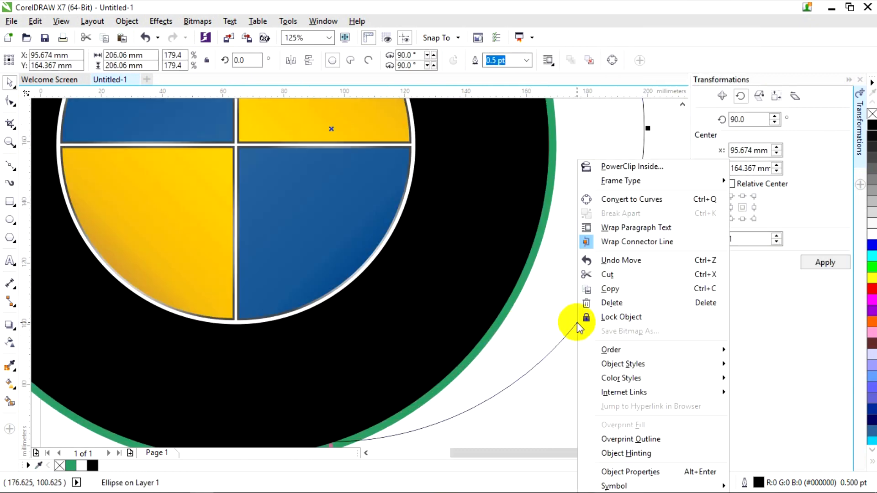
click(593, 303)
Give the black ring an elliptical fountain fill running between white and black with Interactive Fill.
scroll(569, 317, down, 2)
scroll(498, 312, up, 2)
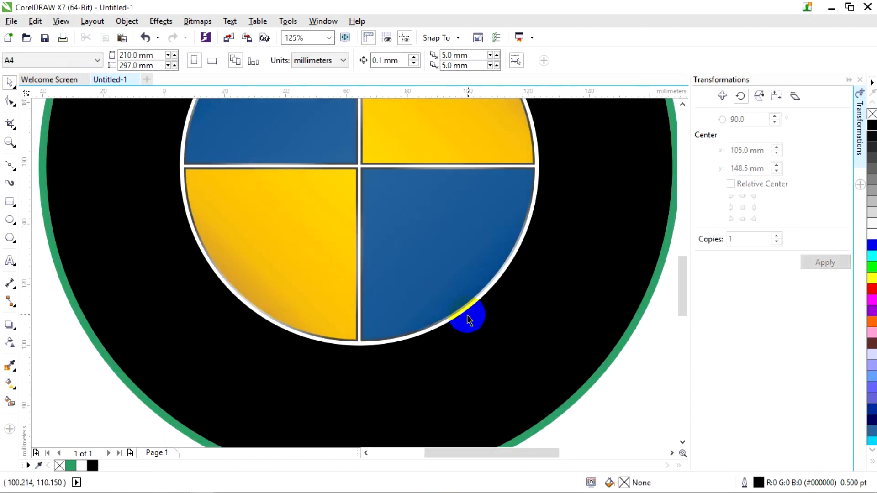
scroll(468, 320, up, 1)
scroll(466, 313, down, 3)
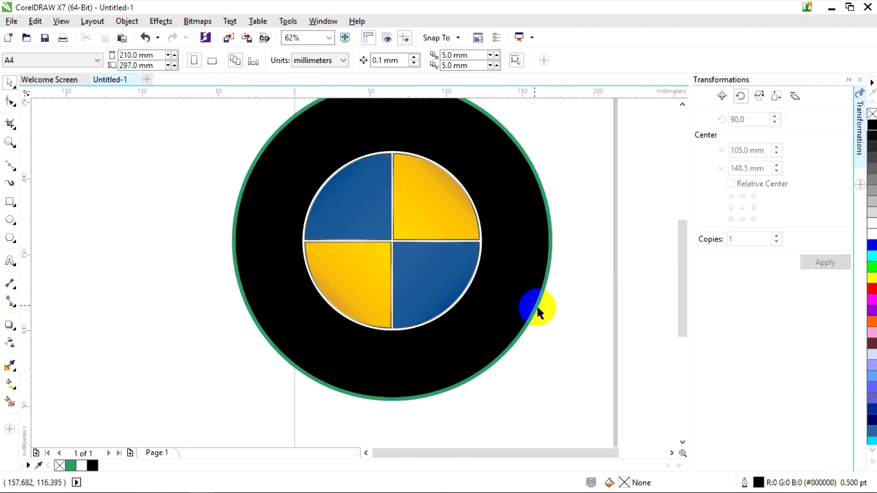
click(325, 281)
click(9, 386)
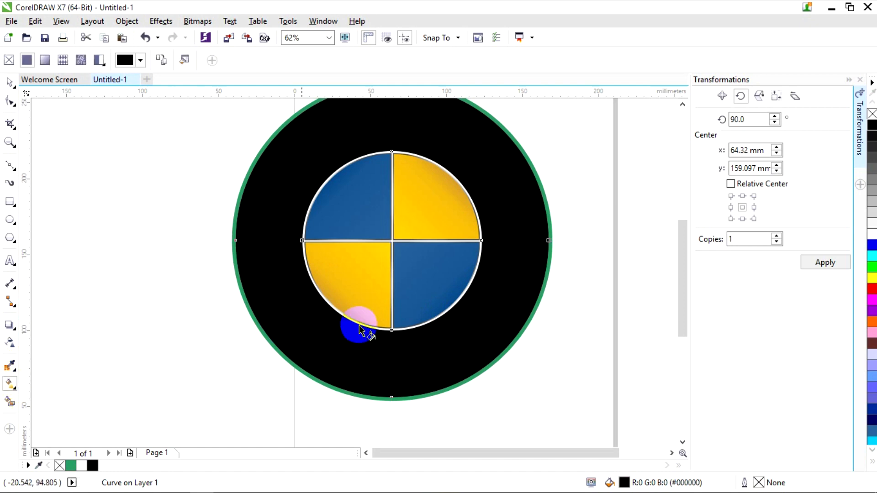
drag(434, 342, 401, 245)
click(179, 60)
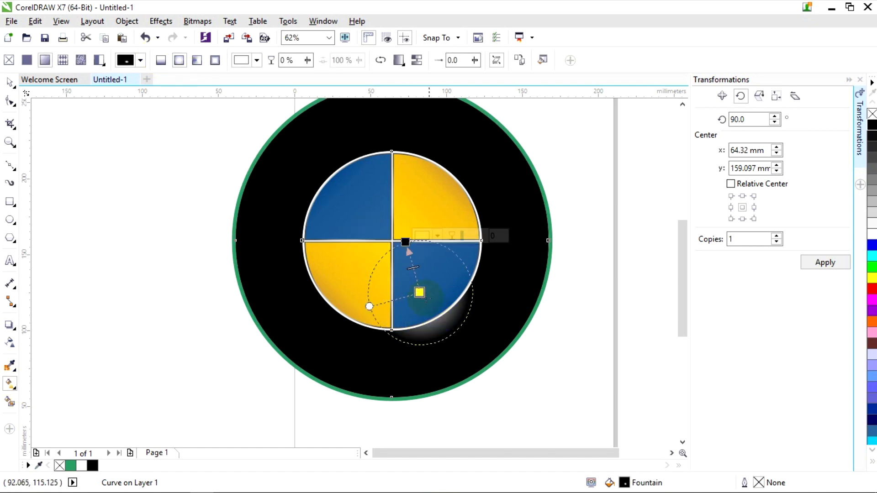
Centre the ring's elliptical gradient on the middle of the emblem and extend it to the black ring's outer edge.
drag(405, 241, 329, 206)
drag(418, 291, 393, 239)
scroll(399, 241, up, 3)
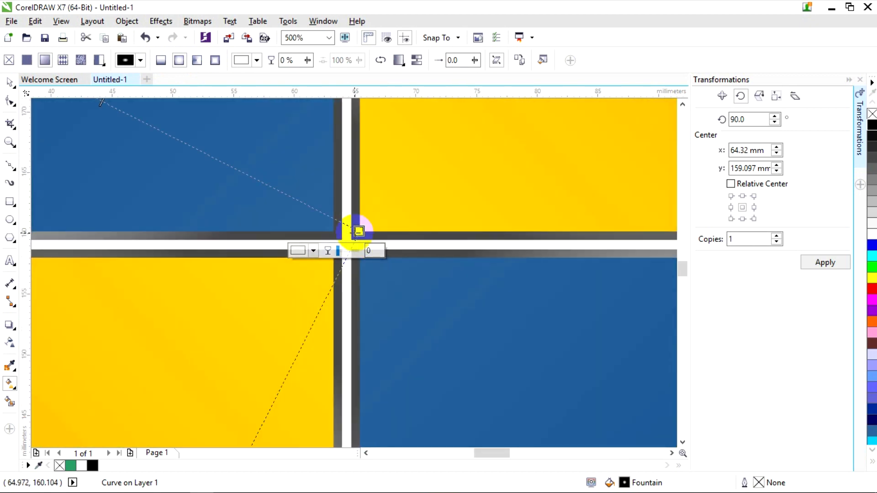
scroll(347, 245, down, 3)
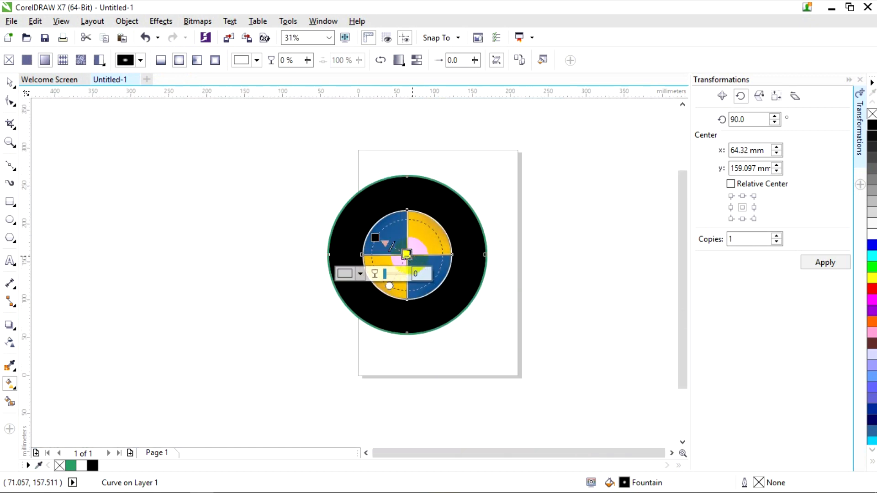
drag(344, 221, 276, 175)
scroll(293, 348, up, 1)
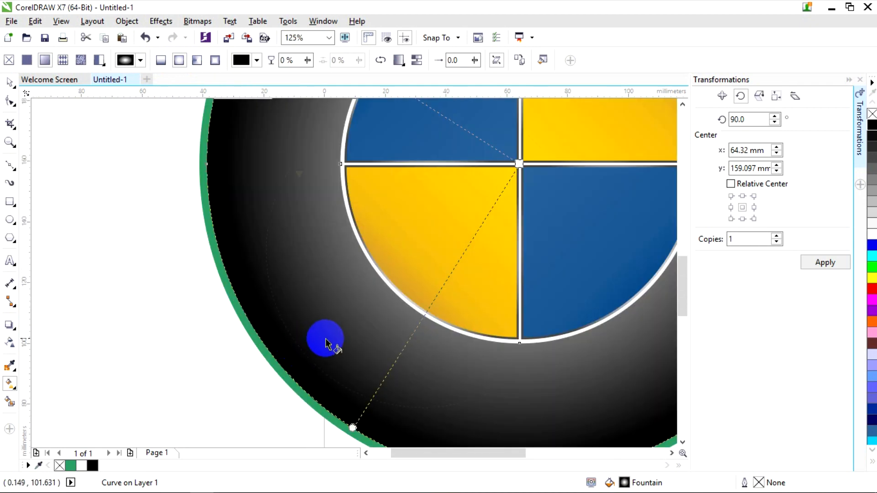
scroll(324, 342, down, 1)
Add a black gradient node at the ring's inner edge and a near-black grey node midway across it at 22%.
click(295, 146)
scroll(297, 150, up, 2)
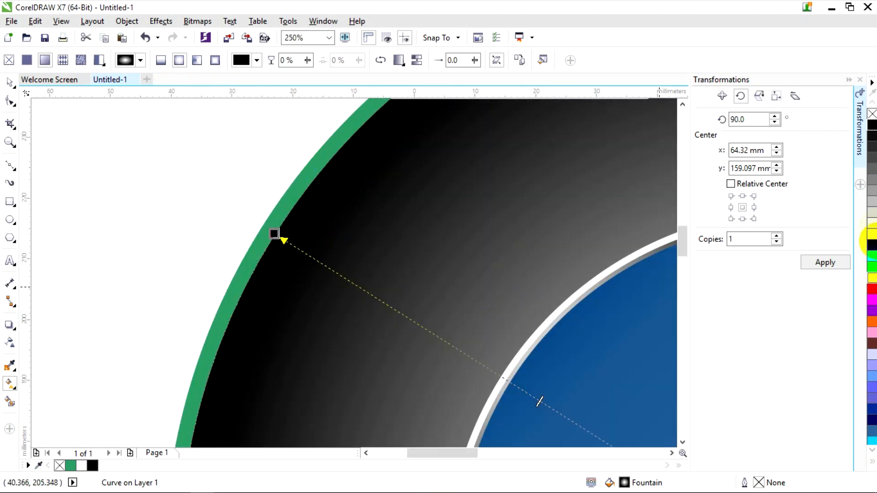
click(499, 378)
drag(498, 380, 497, 374)
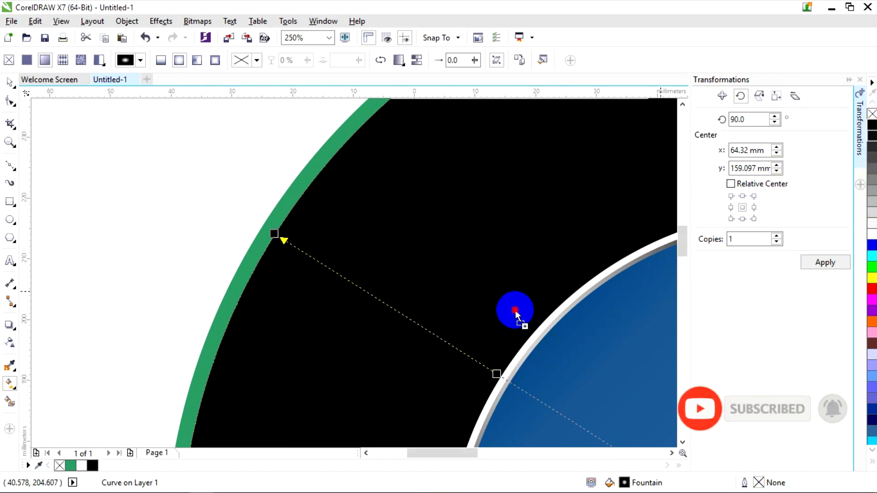
double_click(390, 307)
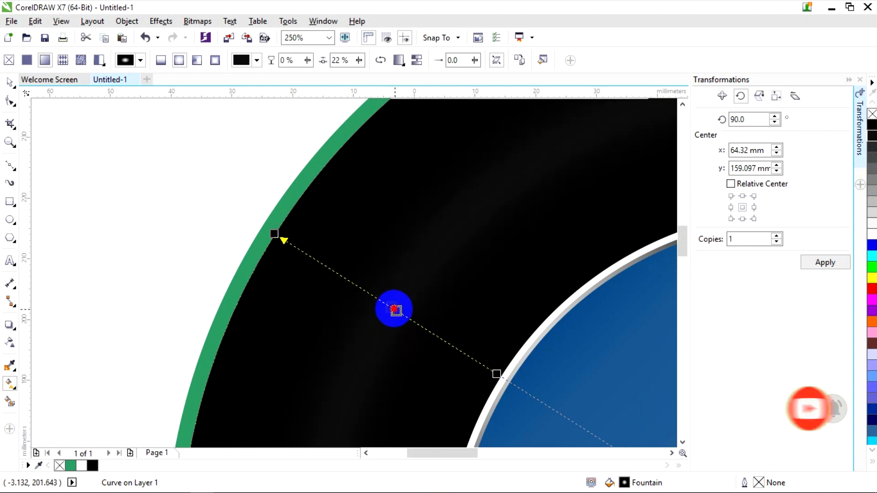
Select the thin green ring and copy the black ring's fountain fill onto it.
scroll(426, 289, down, 4)
scroll(427, 292, down, 2)
scroll(562, 336, up, 4)
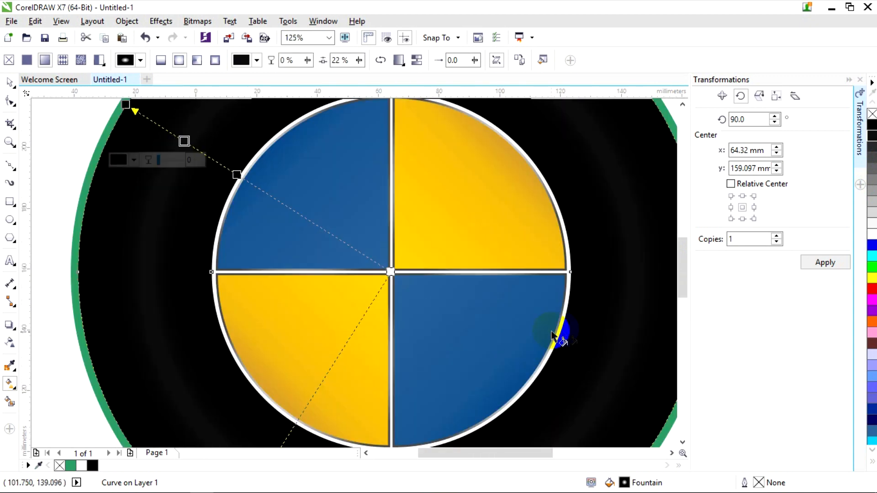
scroll(628, 373, down, 4)
scroll(628, 373, up, 4)
click(567, 356)
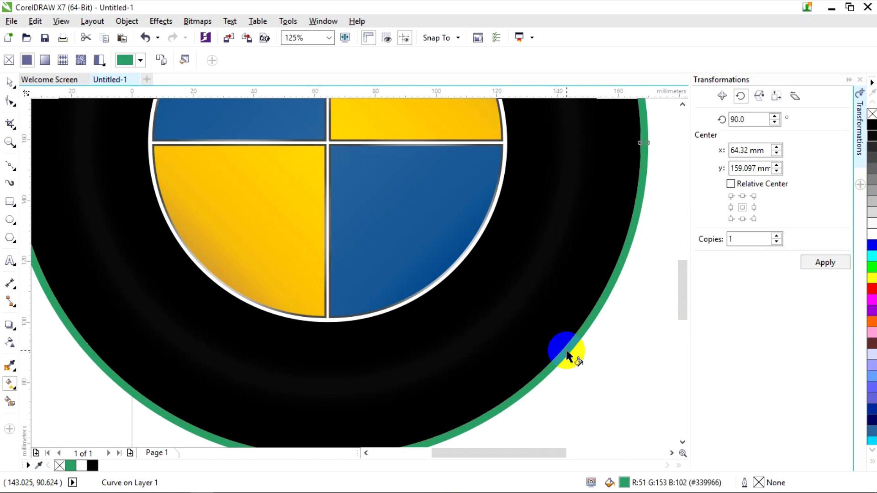
scroll(566, 355, down, 2)
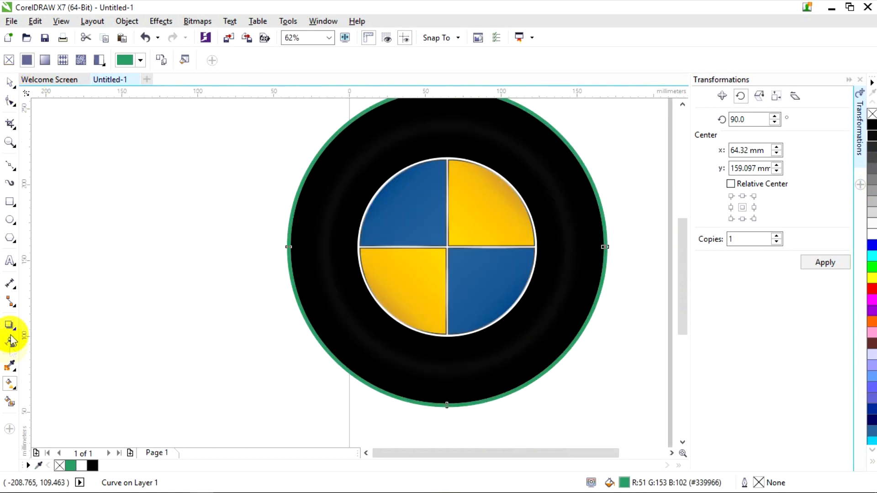
click(326, 228)
Move the two middle gradient nodes close to the thin ring's outer edge, with the inner one at 2%.
scroll(482, 400, up, 1)
scroll(301, 328, down, 1)
scroll(227, 114, up, 1)
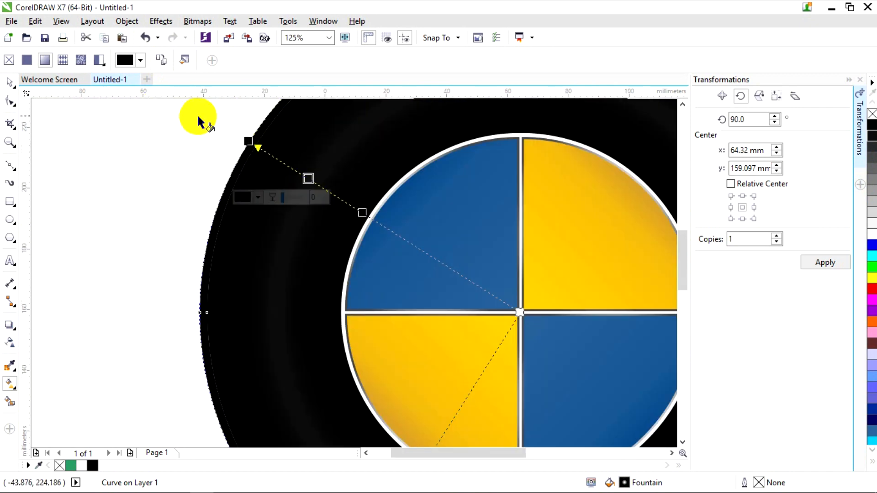
scroll(239, 135, up, 1)
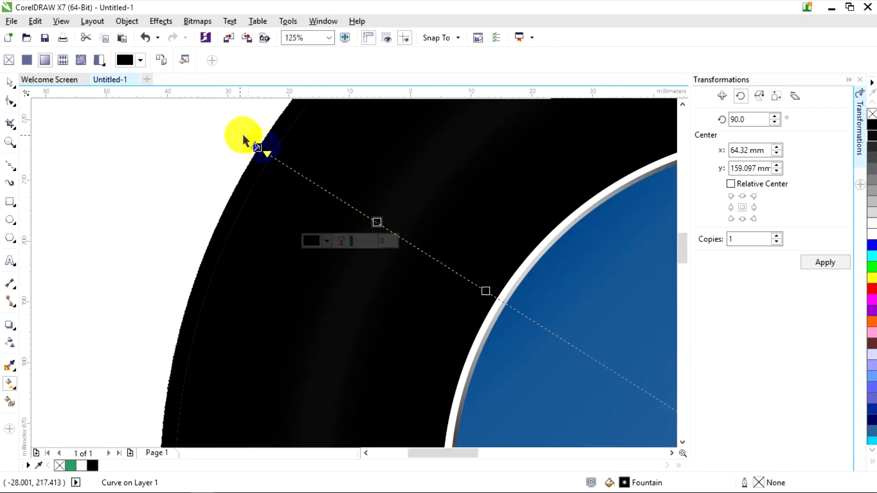
drag(380, 221, 272, 155)
drag(485, 291, 281, 161)
scroll(234, 144, up, 2)
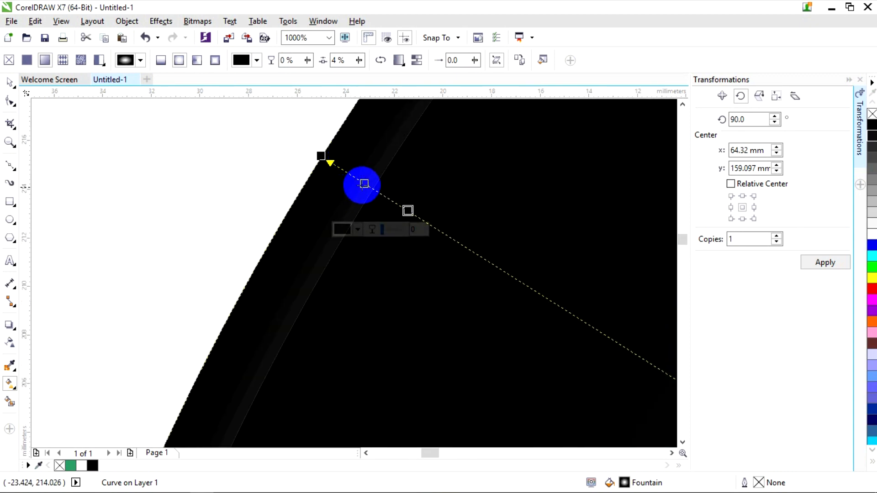
drag(364, 184, 342, 170)
drag(408, 210, 374, 187)
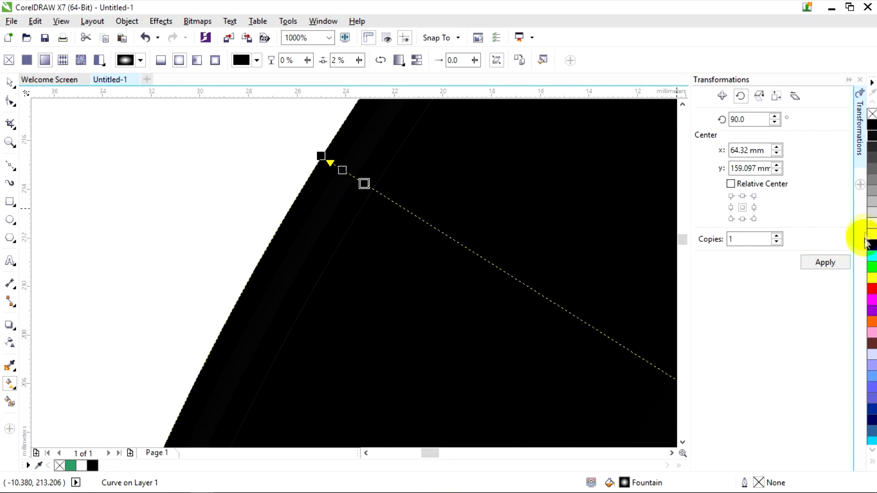
Colour the thin ring's gradient nodes near-white in the middle and light grey on both sides, and deselect the ring.
drag(872, 192, 351, 168)
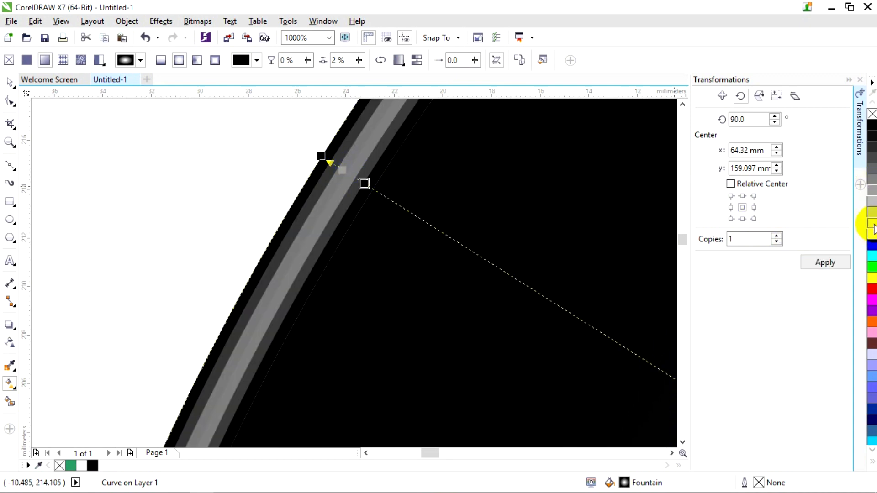
drag(872, 223, 343, 172)
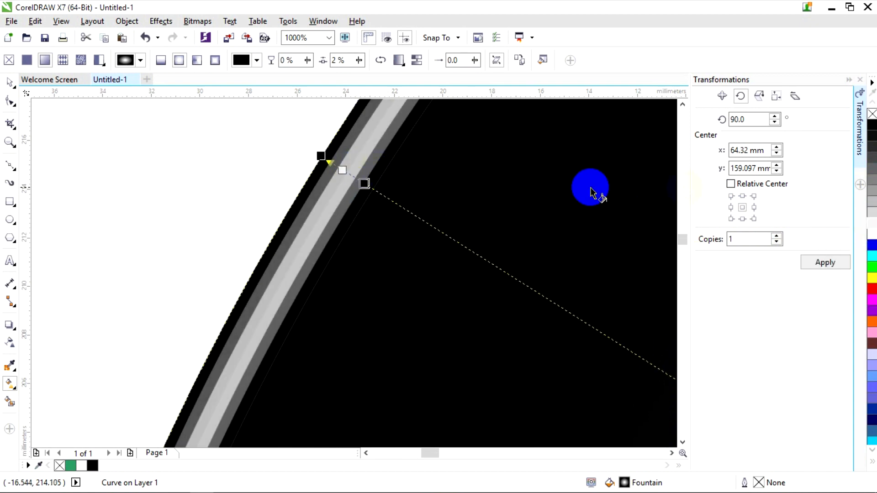
drag(872, 203, 365, 184)
drag(872, 201, 346, 154)
drag(873, 203, 366, 187)
scroll(311, 191, down, 5)
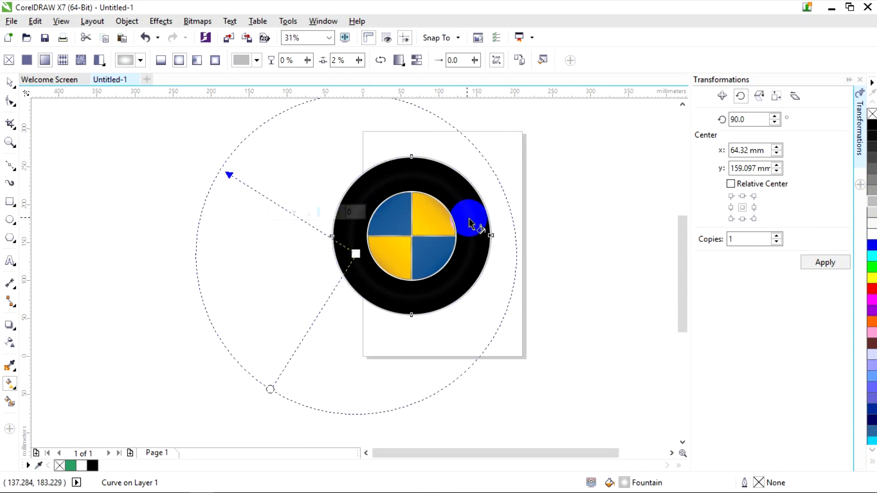
scroll(468, 218, up, 2)
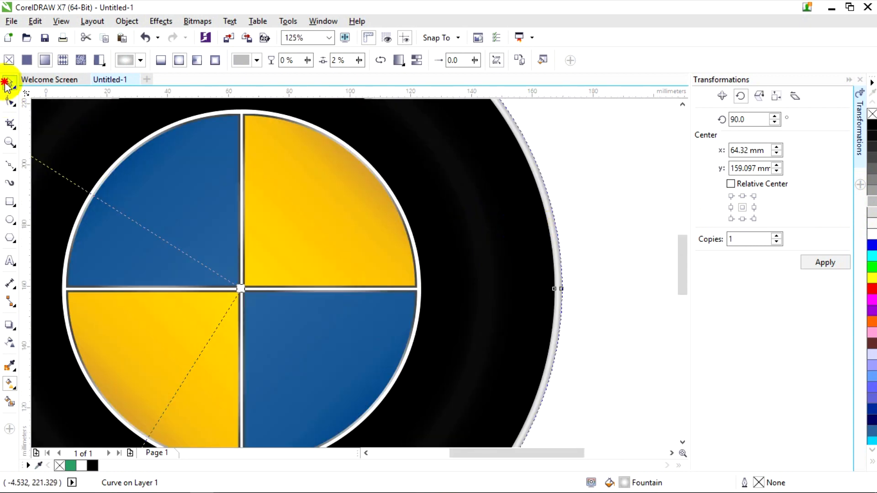
click(587, 190)
scroll(506, 246, down, 2)
scroll(484, 250, up, 1)
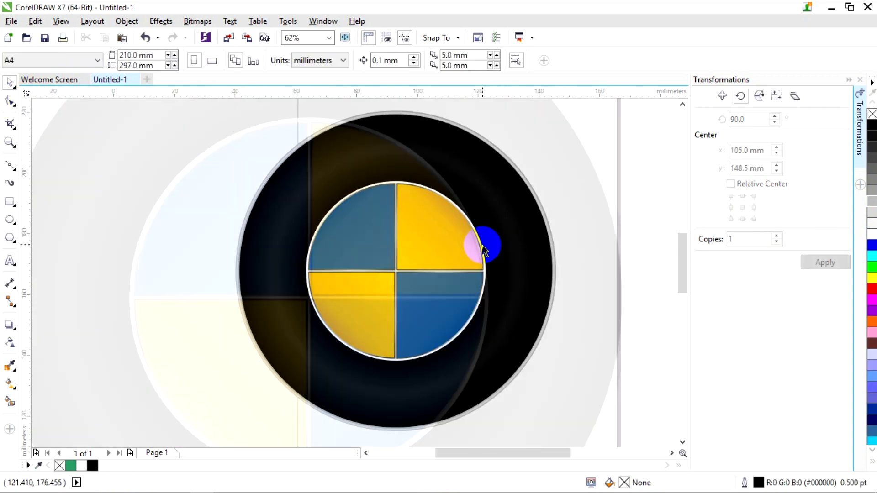
scroll(491, 347, up, 1)
Make a copy of the lower blue quarter rotated about 4.6° clockwise around the emblem's centre, overlapping the adjacent yellow quarter.
click(301, 328)
scroll(245, 365, up, 1)
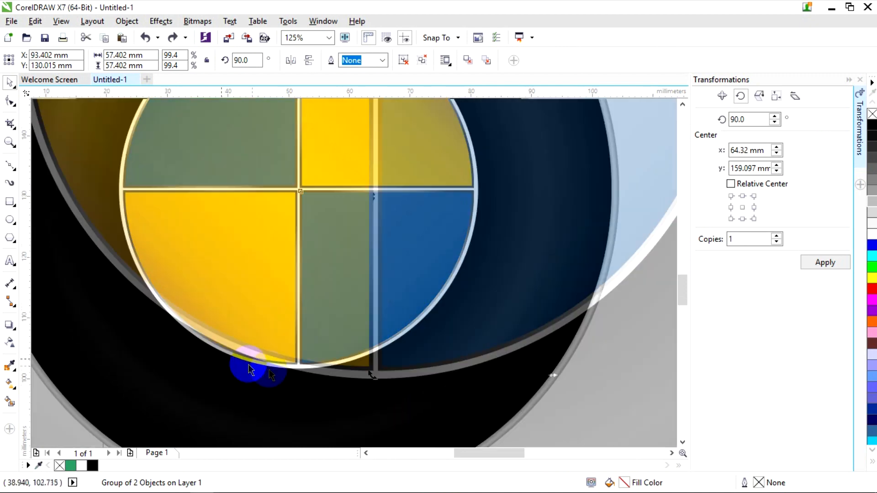
drag(372, 381, 344, 374)
right_click(344, 373)
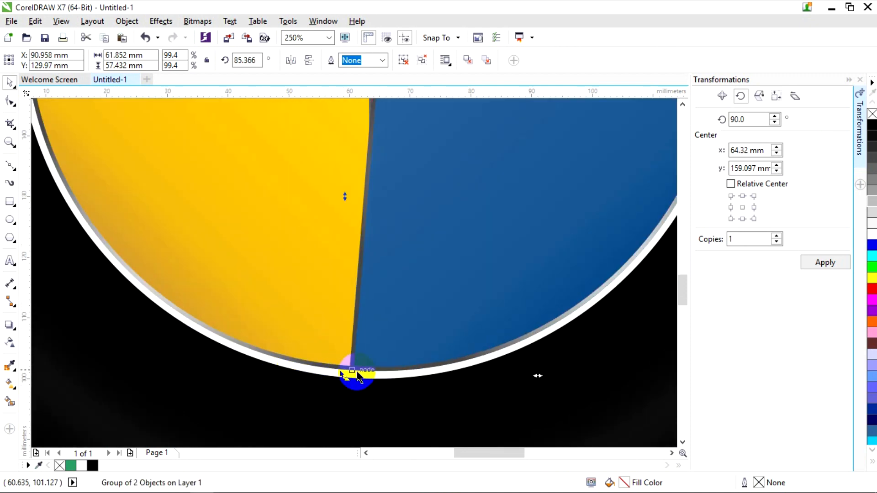
scroll(373, 371, up, 1)
scroll(374, 370, down, 2)
scroll(374, 369, down, 1)
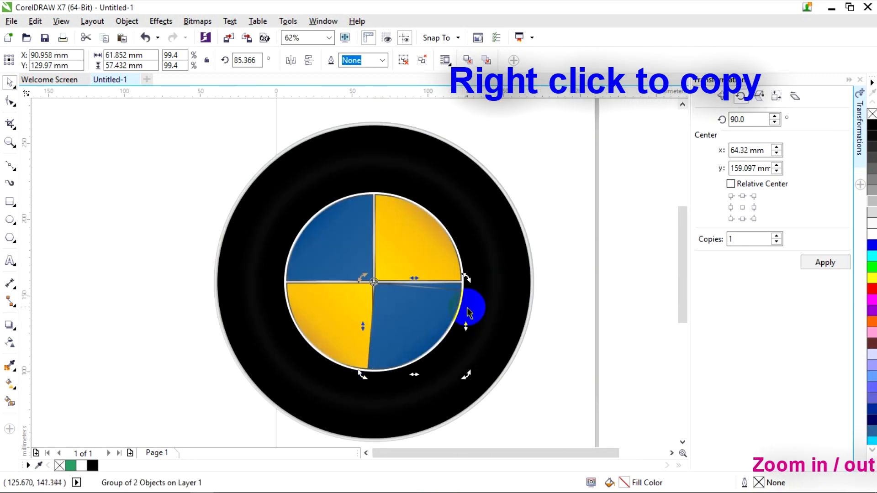
Rotate another copy of the blue quarter around the emblem's centre to about 287.7°, covering the gap between the upper blue and lower yellow quarters.
drag(469, 279, 341, 200)
scroll(273, 313, up, 2)
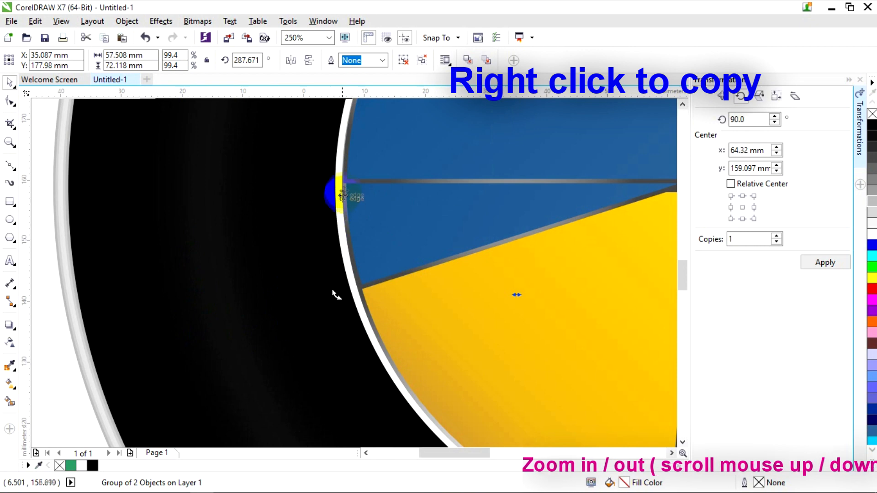
scroll(364, 311, down, 2)
drag(364, 310, 397, 348)
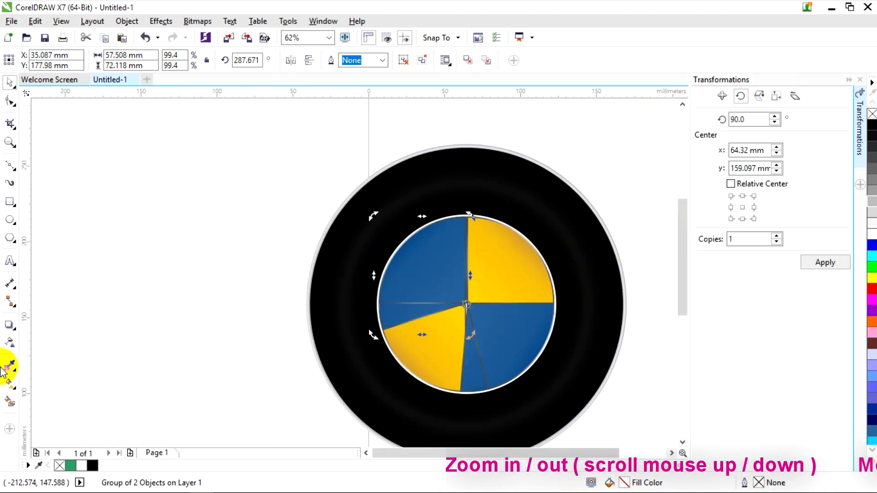
Fill the thin white ring around the quarters with green (#339966) using Smart Fill.
click(10, 402)
scroll(435, 409, up, 1)
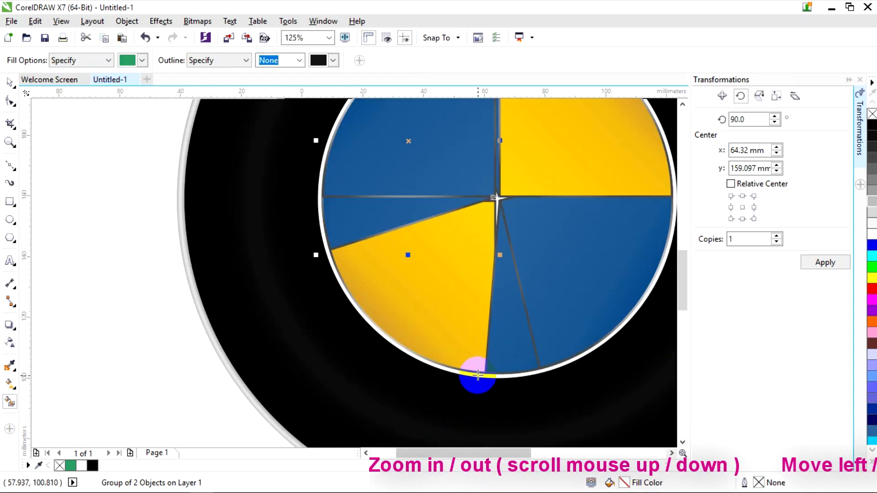
click(478, 375)
scroll(440, 364, down, 1)
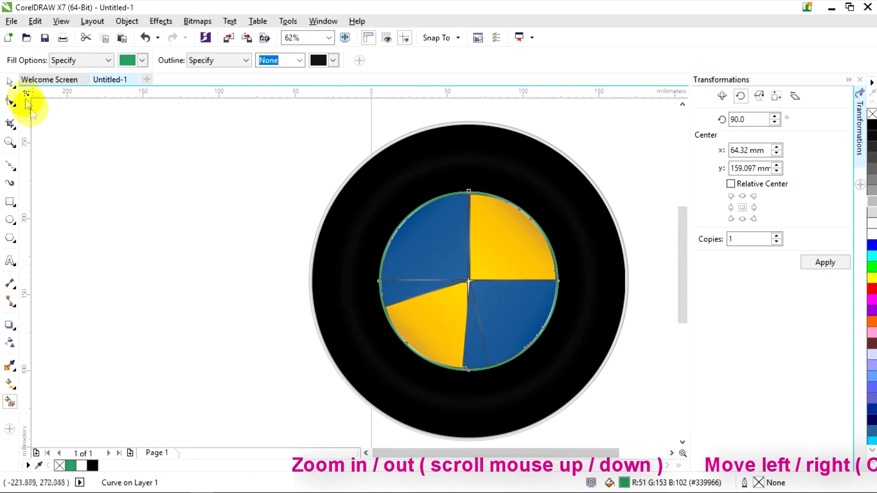
Copy the outer ring's metallic grey fountain fill onto the thin green ring around the quarters.
click(10, 385)
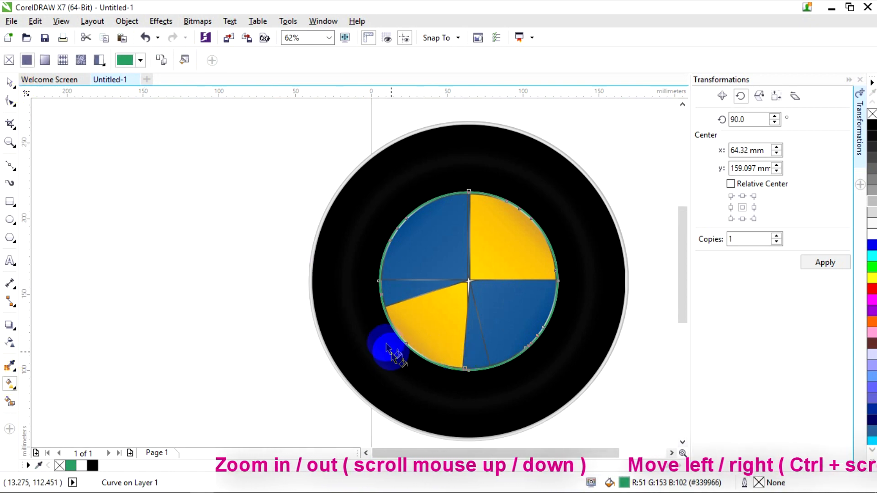
click(333, 194)
scroll(523, 304, up, 3)
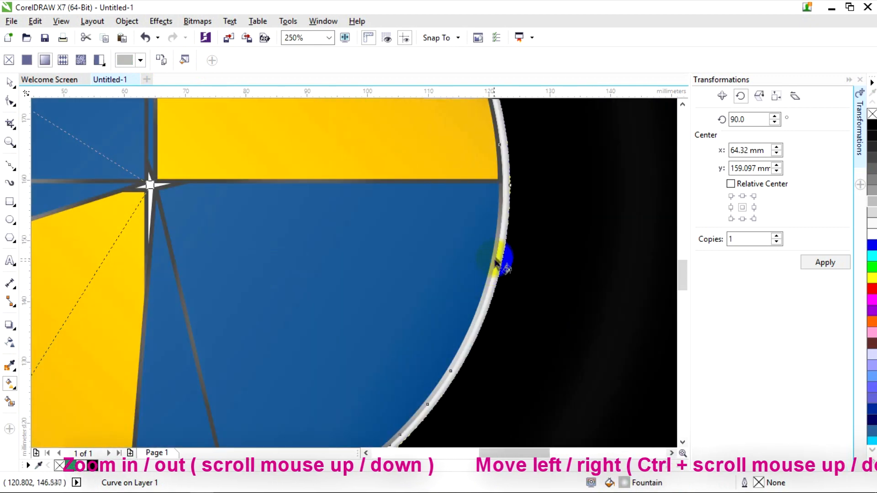
click(8, 81)
scroll(373, 249, down, 3)
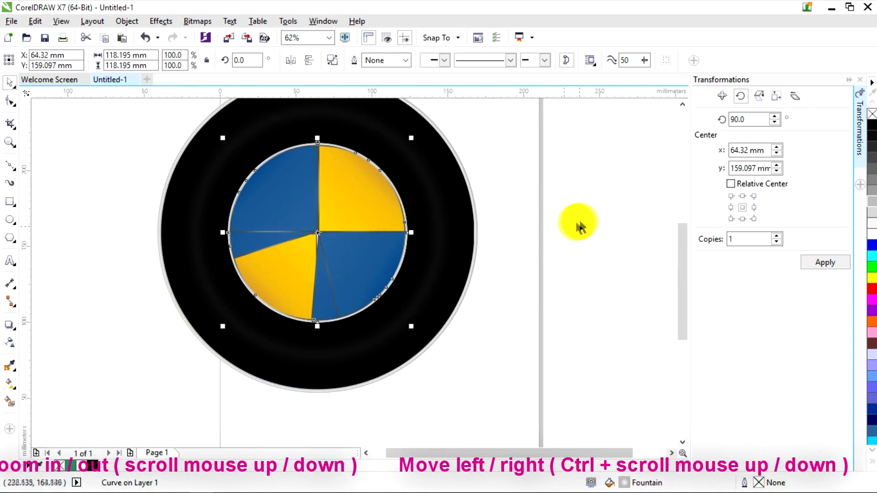
click(574, 225)
drag(280, 204, 124, 199)
key(ctrl+z)
Pull the extra blue quarter covering the lower yellow quarter out to the black ring and delete it.
scroll(247, 251, up, 2)
click(49, 280)
drag(296, 220, 147, 288)
right_click(147, 288)
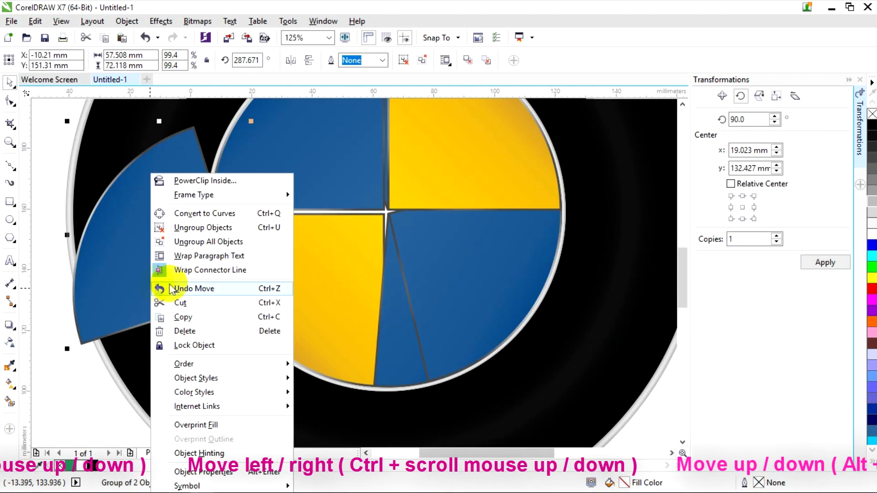
click(216, 332)
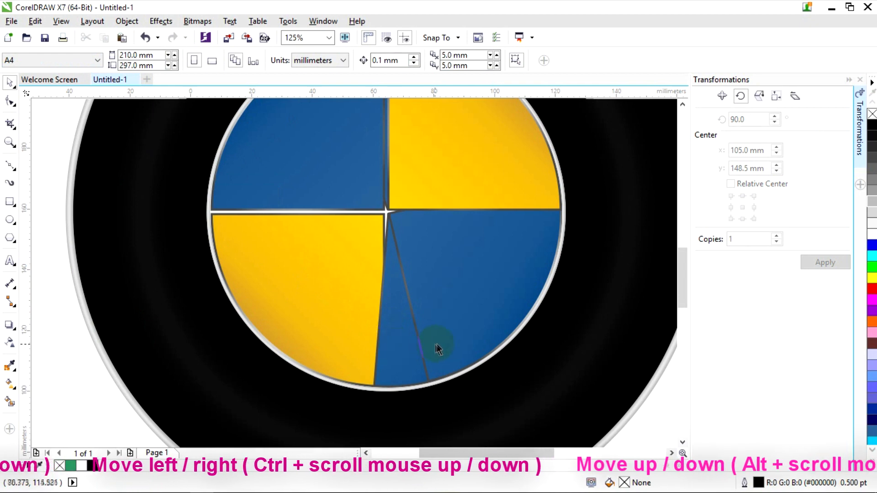
Move aside and delete the two rotated blue copies overlapping the lower yellow and lower blue quarters.
drag(408, 360, 270, 314)
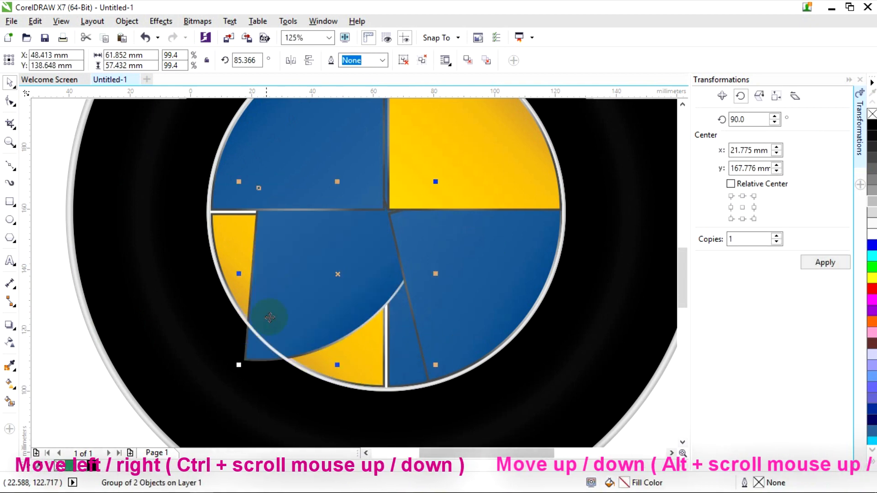
right_click(273, 315)
click(327, 332)
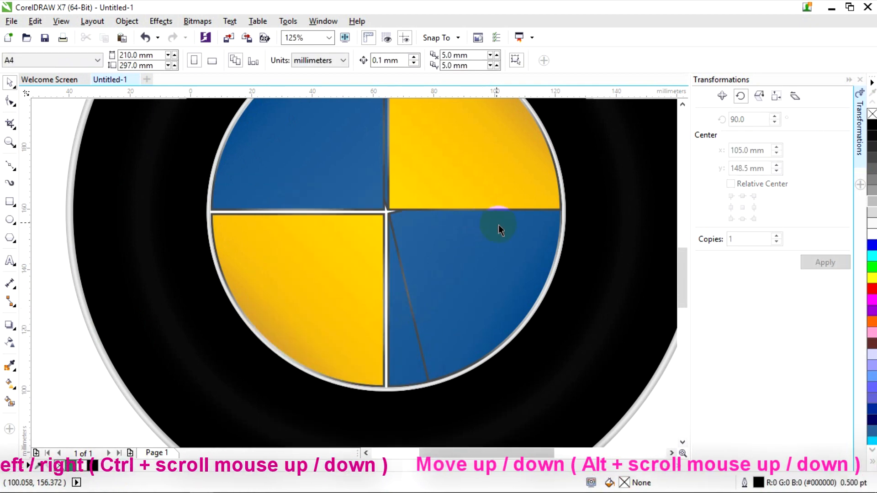
drag(497, 224, 636, 234)
right_click(636, 237)
click(658, 331)
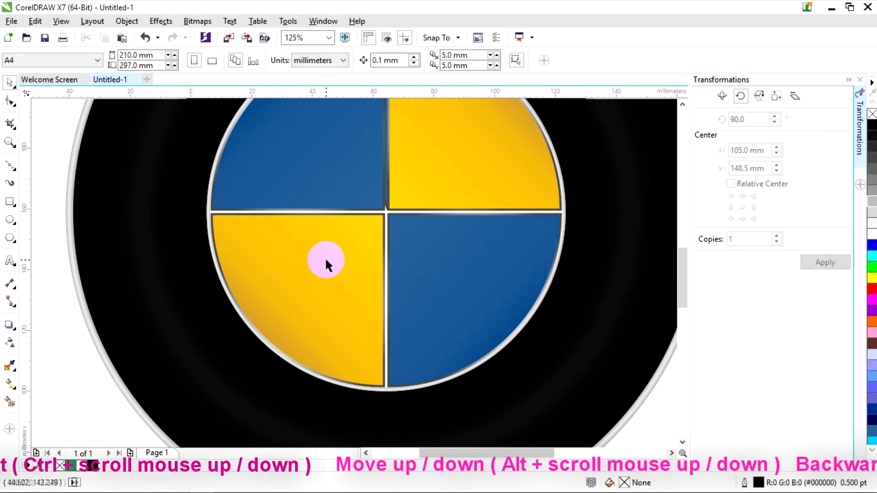
scroll(326, 260, down, 1)
scroll(341, 176, up, 1)
drag(371, 136, 396, 165)
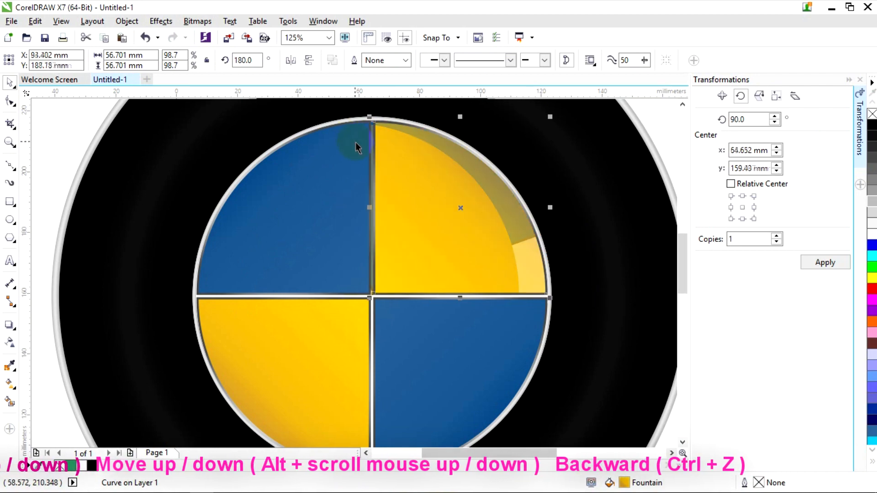
scroll(352, 141, down, 1)
click(475, 140)
Delete the leftover rotated blue copy showing through the gap between the upper blue and upper yellow quarters.
scroll(397, 167, up, 1)
scroll(368, 141, up, 2)
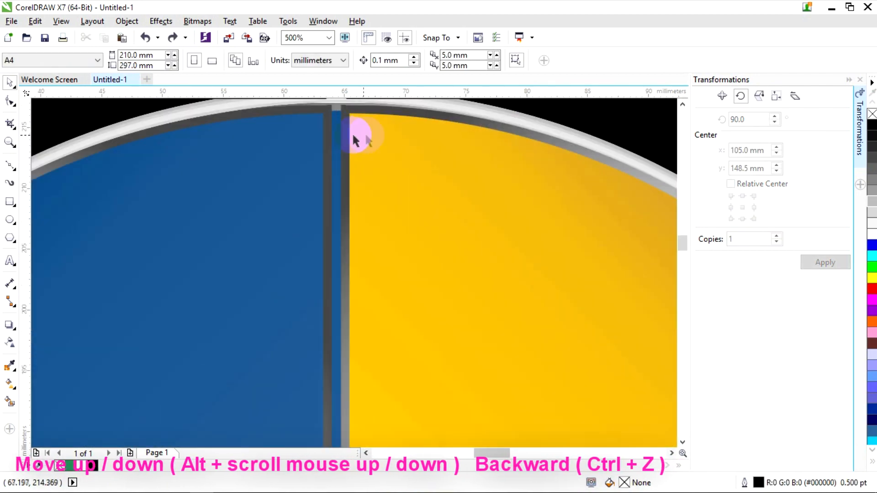
click(334, 132)
scroll(265, 186, down, 1)
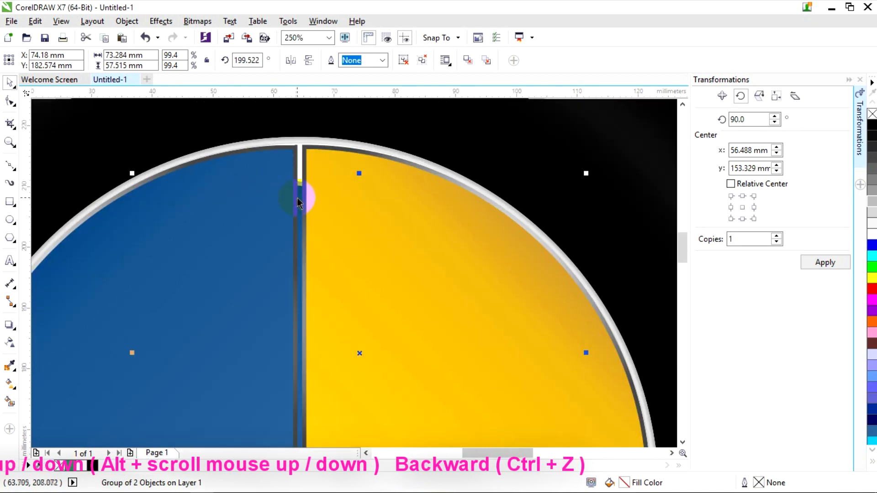
right_click(297, 175)
click(319, 329)
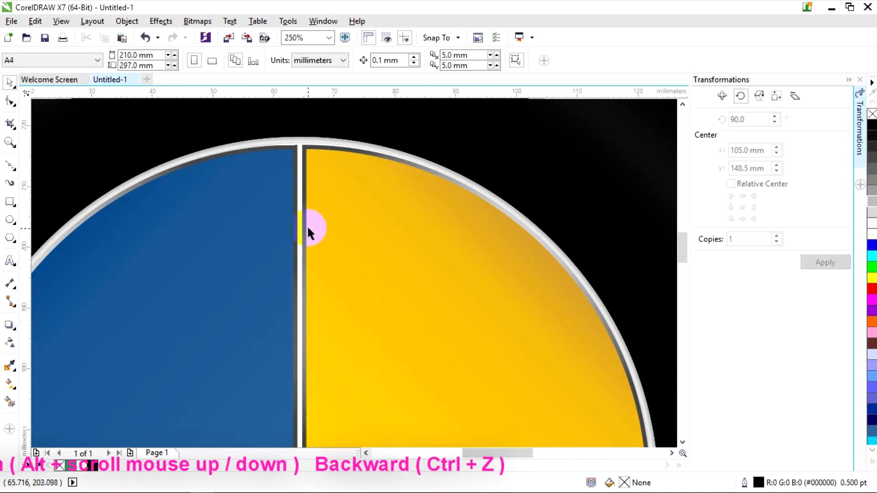
scroll(308, 224, down, 2)
scroll(218, 299, up, 1)
scroll(219, 290, up, 1)
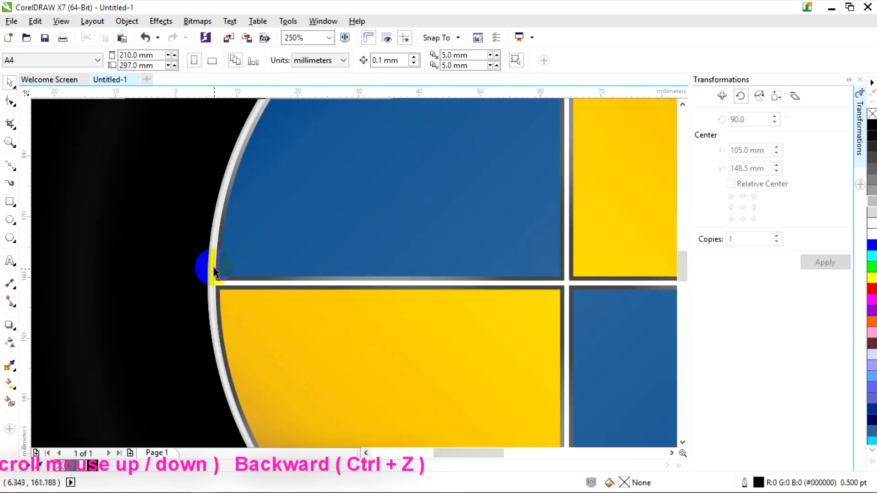
scroll(208, 292, down, 2)
scroll(358, 336, up, 2)
scroll(377, 378, down, 2)
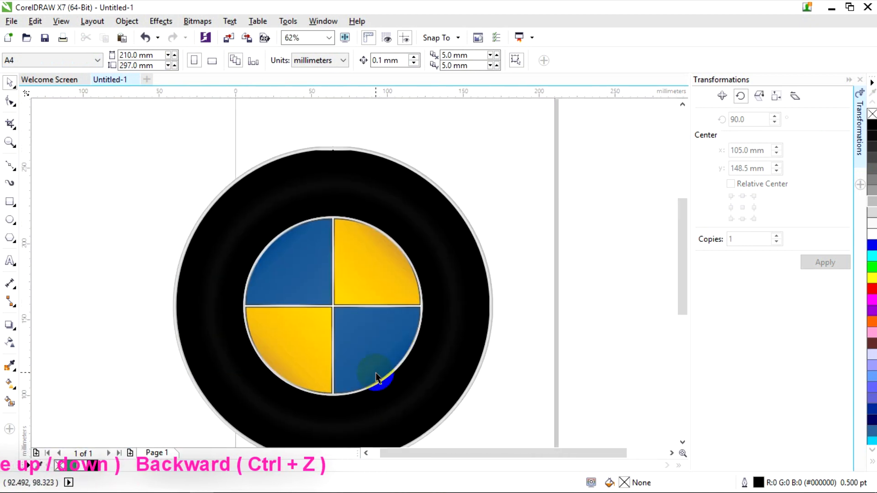
Add the artistic text "BMW" in Arial at about 84.7 pt beside the top of the emblem.
click(9, 262)
click(142, 151)
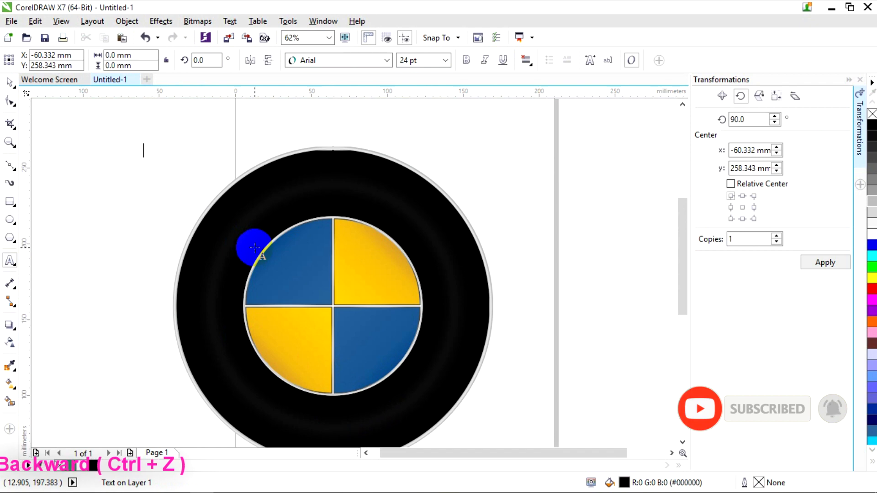
text(BMW)
click(10, 82)
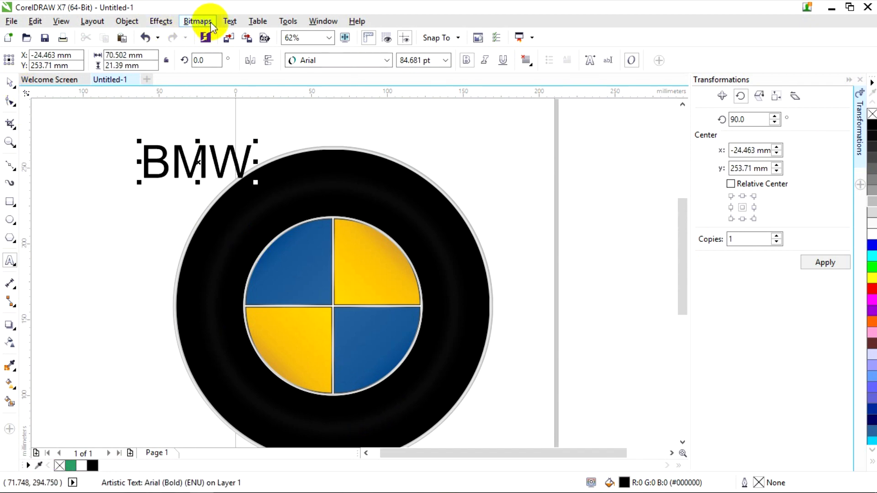
Fit the BMW text to the circular path in the upper black ring at 12.7 mm distance and fill it with grey (#999999).
click(230, 21)
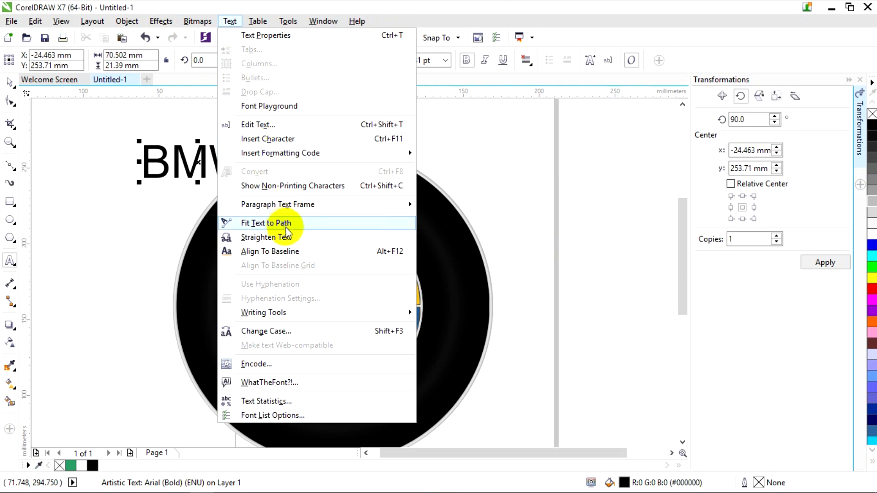
click(298, 226)
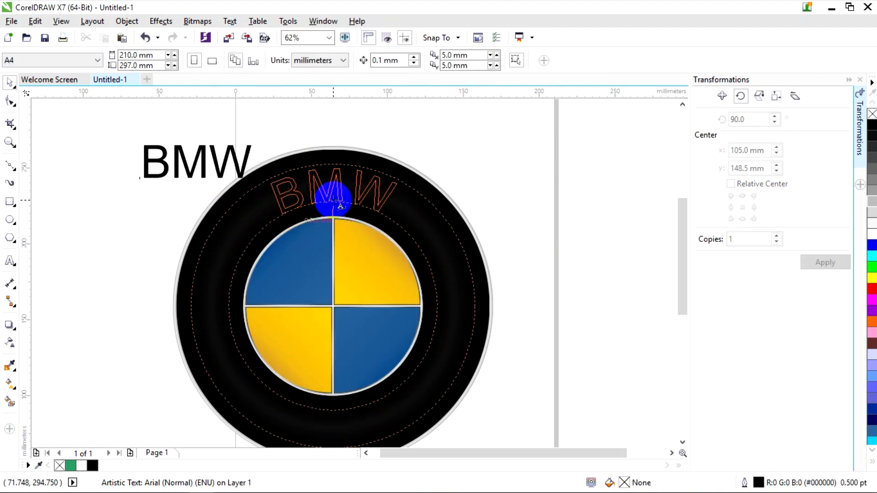
click(338, 204)
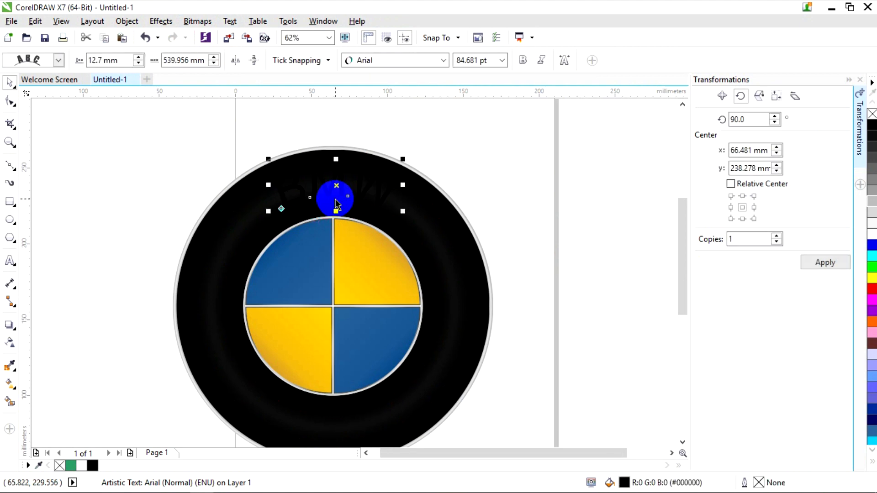
click(871, 188)
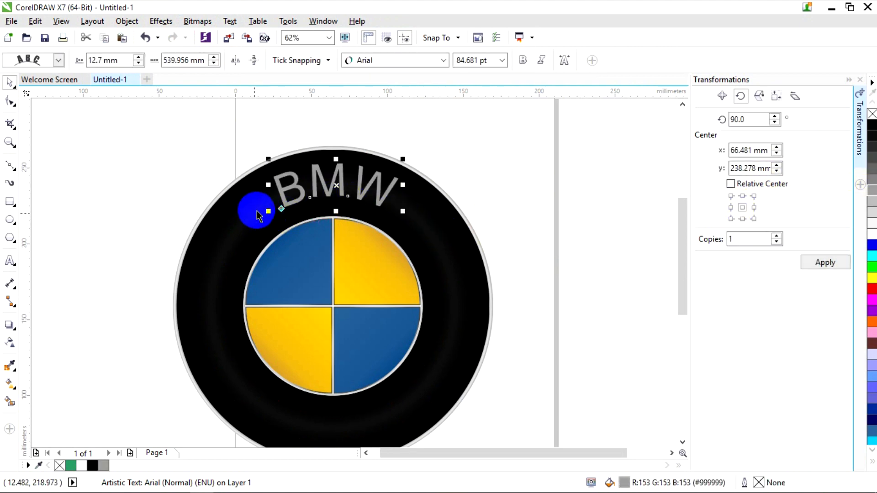
Nudge the arched text along its path and insert spaces between B, M and W to spread them around the upper ring.
mouse_move(281, 208)
mouse_down()
mouse_move(260, 235)
mouse_move(280, 201)
mouse_move(284, 210)
mouse_move(264, 212)
mouse_move(280, 211)
mouse_up()
scroll(284, 210, up, 2)
click(10, 260)
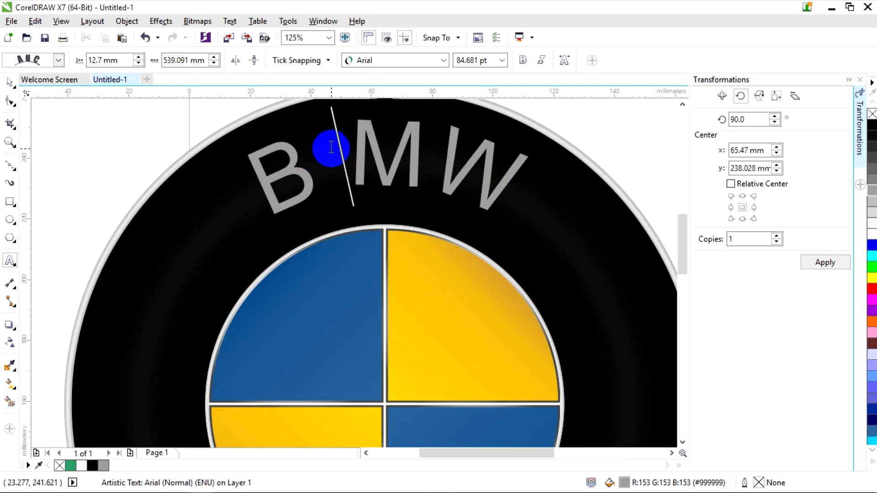
click(480, 181)
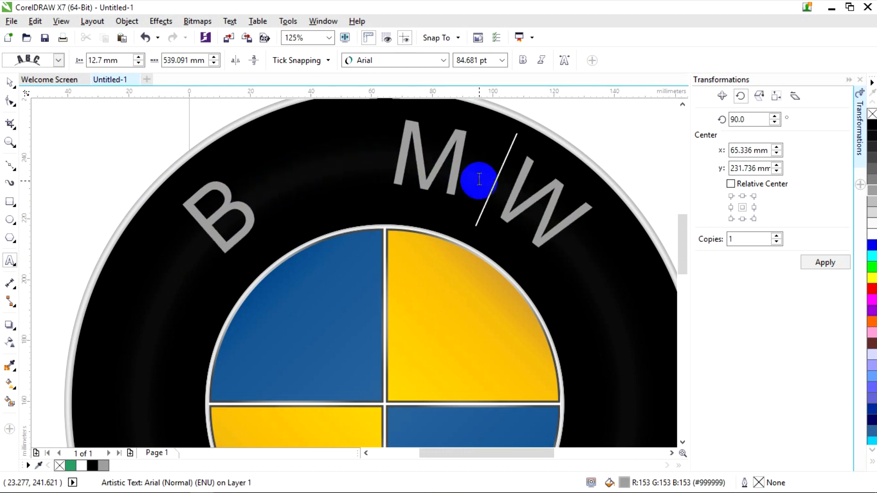
scroll(411, 188, down, 1)
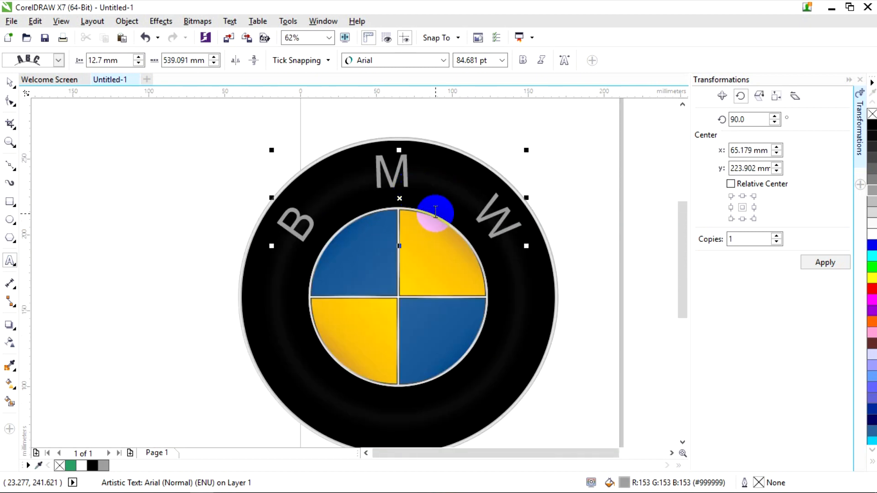
Try repositioning the spaced BMW text on its path with a 9.525 mm distance and about 552.3 mm offset.
scroll(321, 238, up, 1)
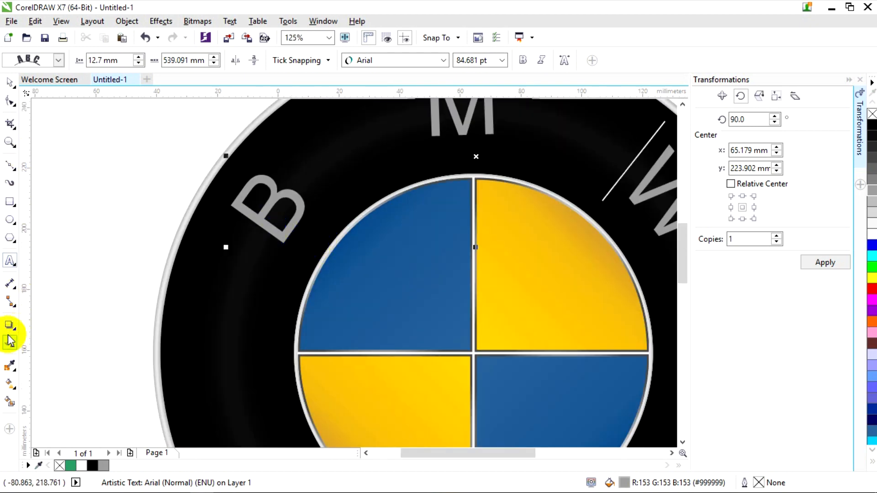
click(7, 104)
click(280, 249)
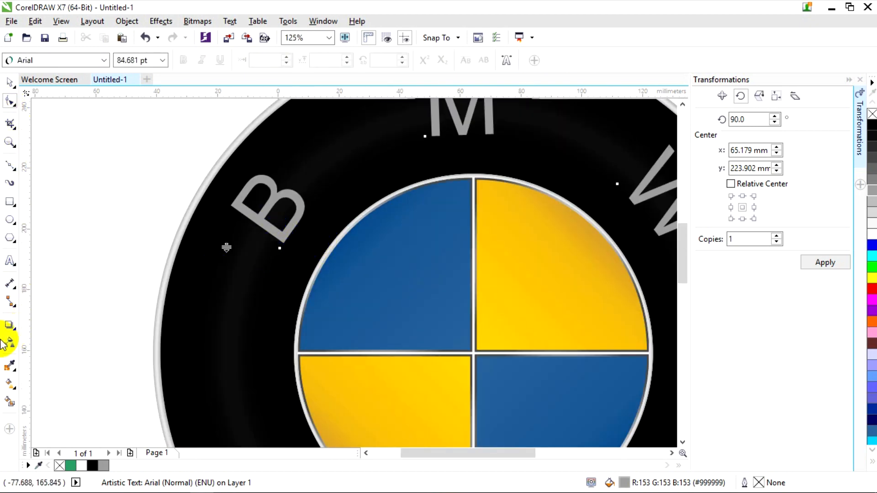
click(10, 262)
click(277, 233)
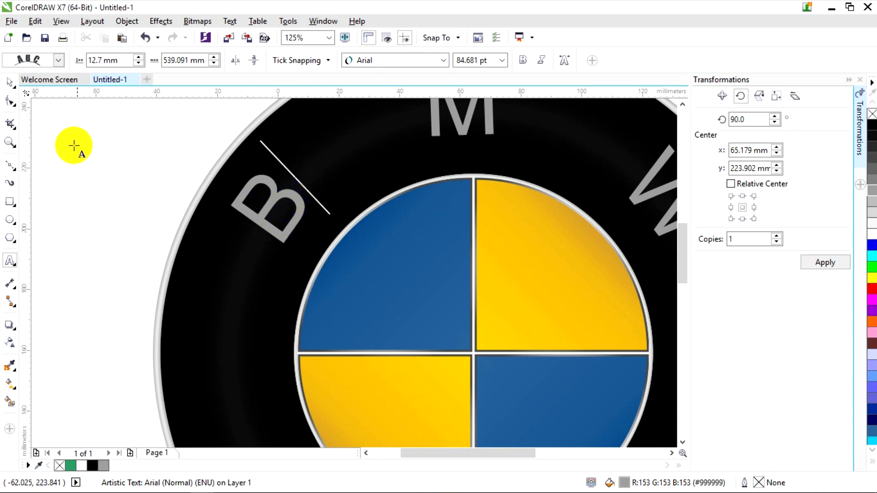
click(281, 250)
mouse_move(281, 247)
mouse_down()
mouse_move(286, 268)
mouse_move(273, 261)
mouse_move(269, 275)
mouse_move(290, 249)
mouse_move(285, 255)
mouse_up()
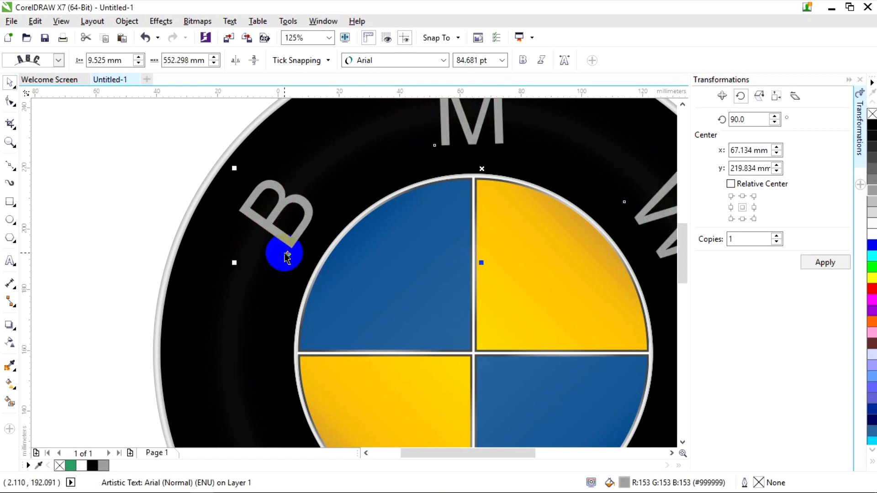
Reposition the BMW text on its path to a 12.7 mm distance and about 540.8 mm offset.
scroll(286, 255, down, 2)
scroll(352, 238, up, 2)
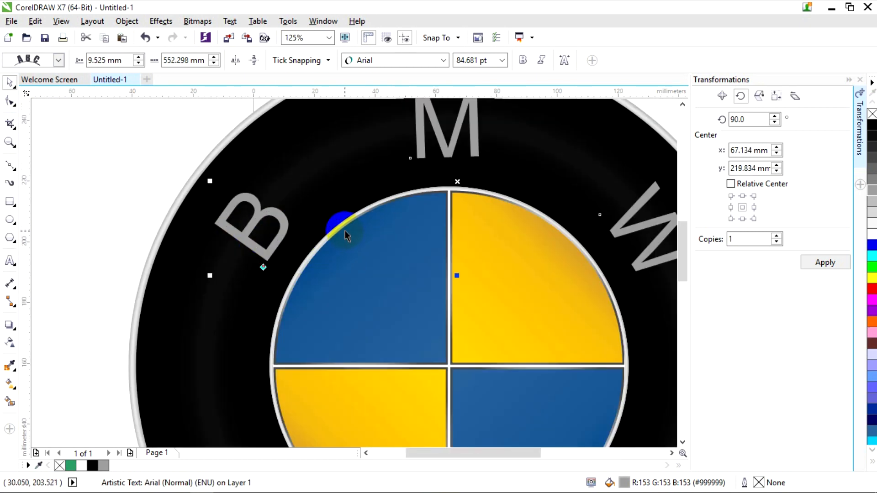
scroll(347, 236, down, 2)
scroll(439, 196, up, 2)
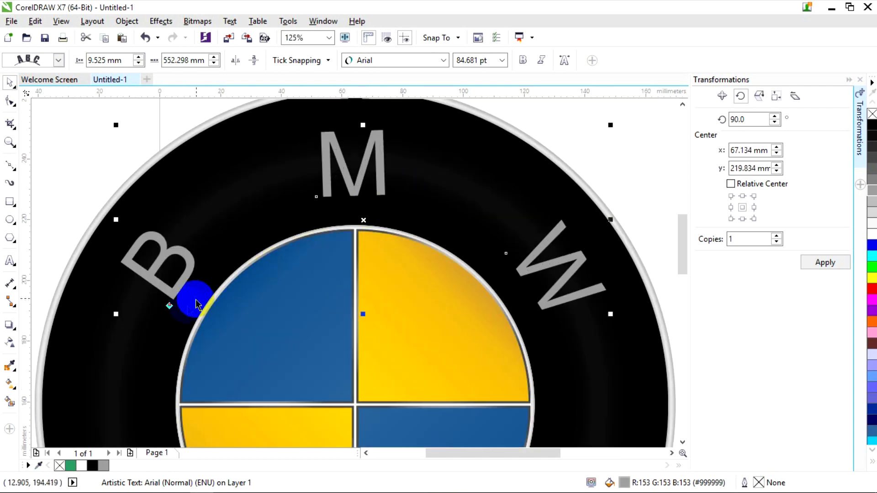
drag(168, 301, 167, 301)
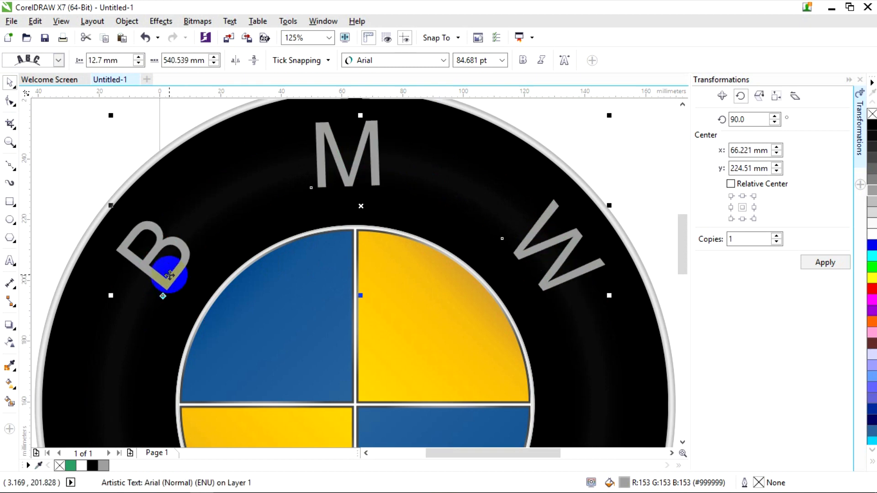
scroll(167, 299, up, 2)
drag(166, 293, 168, 296)
scroll(167, 295, down, 2)
Select all the letters of the arched BMW text and set their font to Arial Bold.
click(11, 260)
click(193, 243)
drag(560, 266, 170, 263)
click(443, 60)
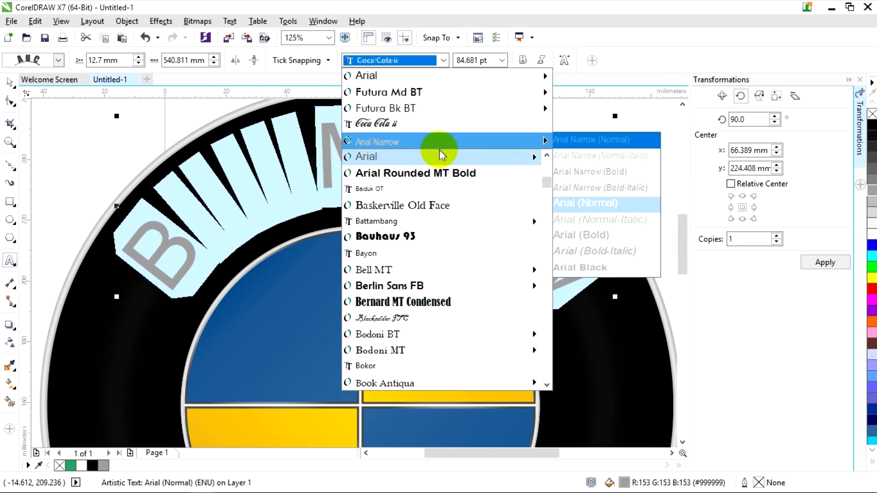
mouse_move(450, 155)
click(608, 251)
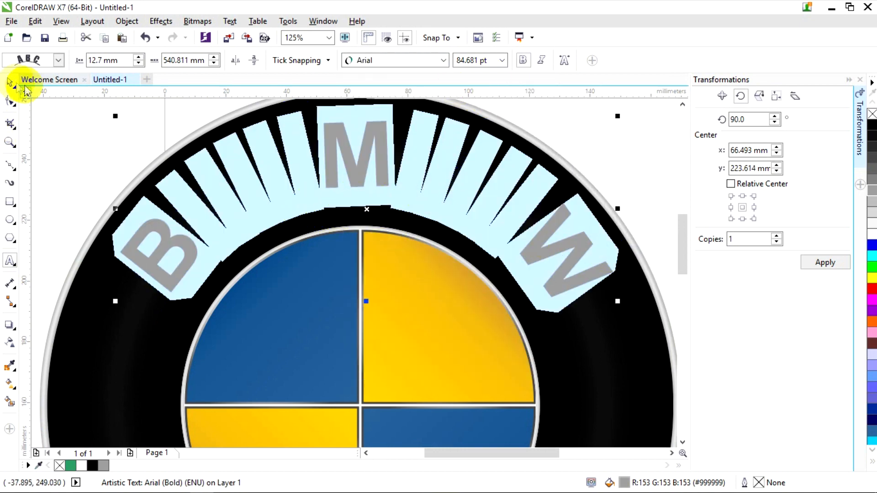
scroll(259, 251, down, 1)
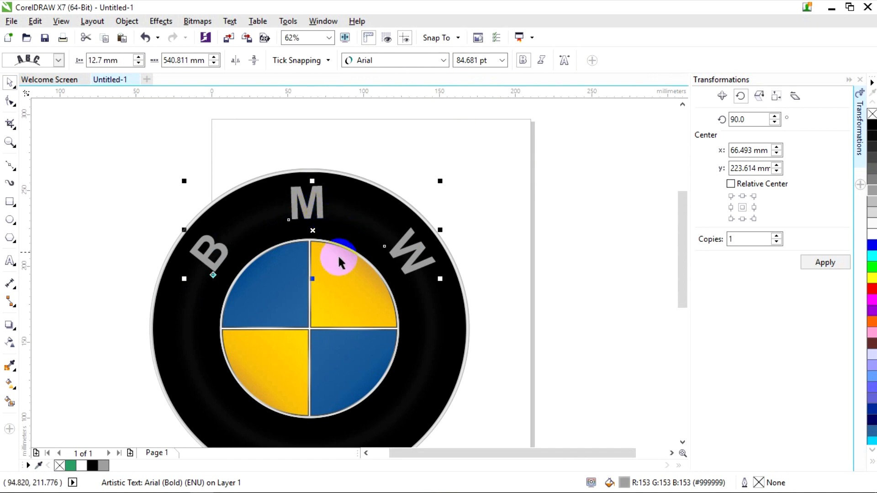
Copy the upper yellow quarter's fountain fill onto the BMW text and make it an elliptical fountain fill.
click(10, 384)
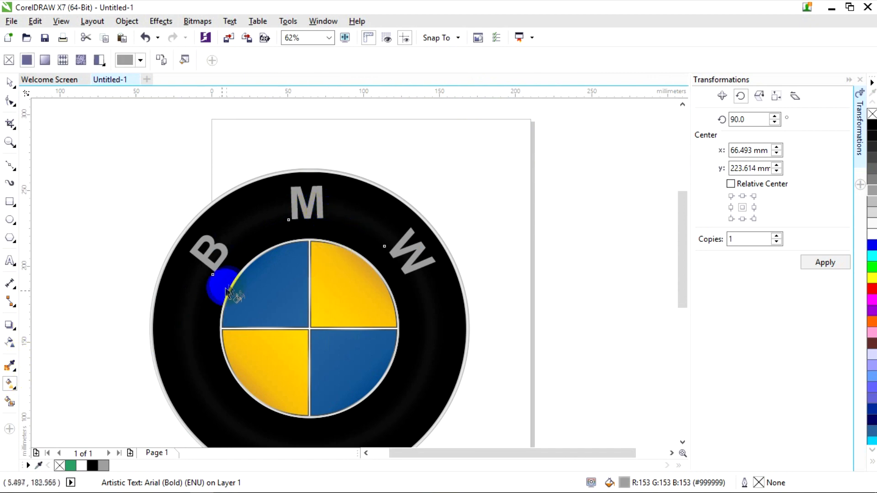
click(346, 295)
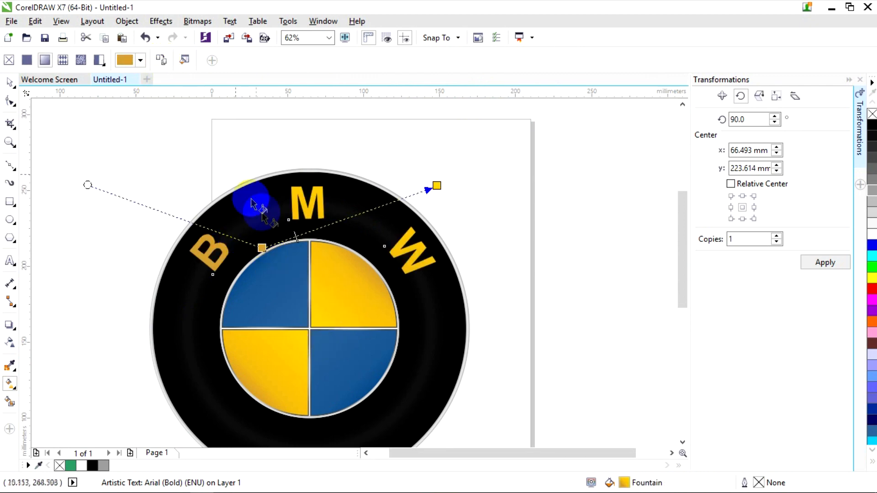
drag(262, 250, 300, 242)
click(179, 60)
Centre the text's elliptical gradient on the emblem's centre and extend it to the black ring's outer edge.
drag(364, 215, 306, 329)
drag(437, 185, 289, 172)
mouse_move(257, 325)
mouse_down()
mouse_move(235, 262)
mouse_move(201, 291)
mouse_up()
scroll(254, 238, up, 2)
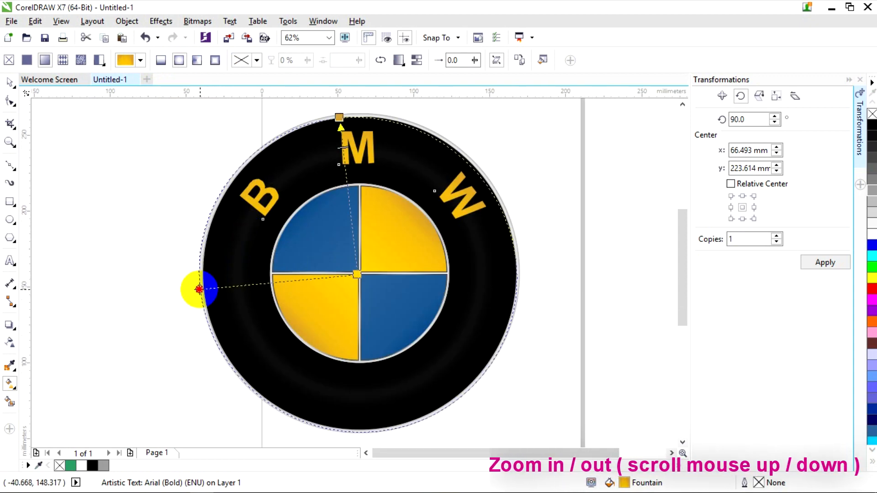
drag(351, 111, 354, 112)
drag(195, 277, 203, 274)
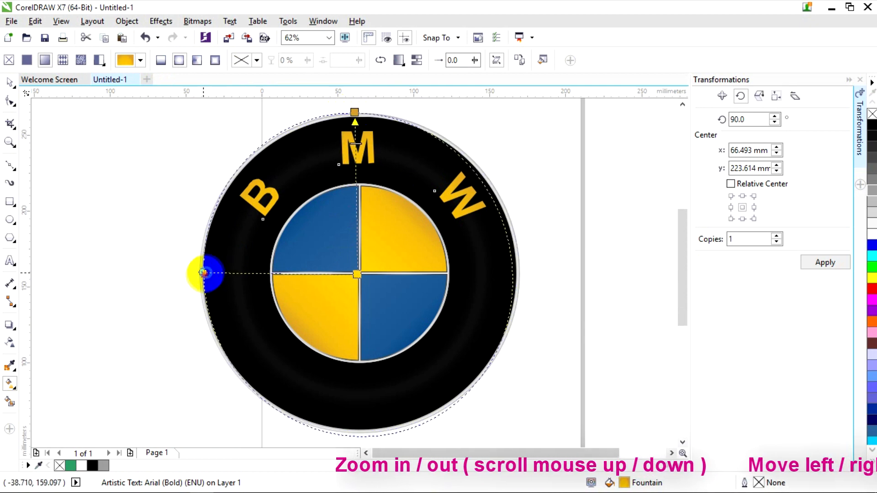
Fine-tune the BMW text's elliptical gradient so its centre sits on the emblem's crossing lines and its width reaches the ring's outer edge.
scroll(359, 276, up, 5)
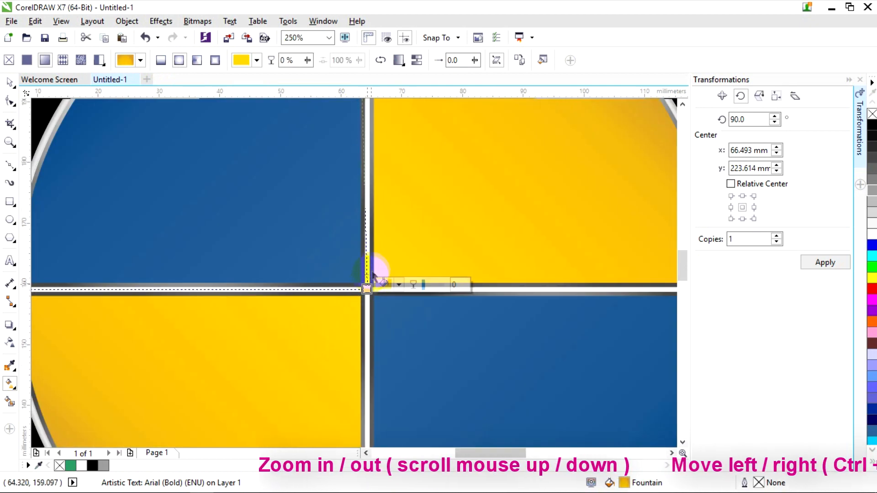
scroll(367, 288, down, 5)
mouse_move(221, 271)
mouse_down()
mouse_move(205, 279)
mouse_move(214, 273)
mouse_up()
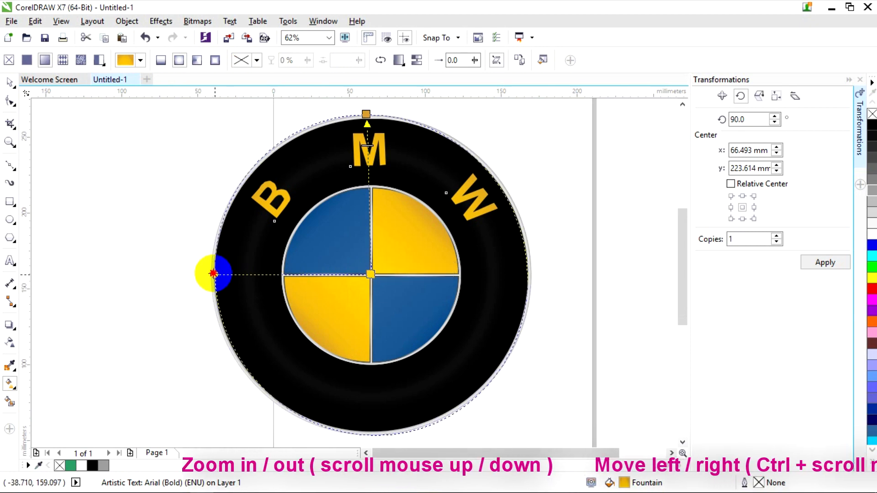
Add yellow colour stops above and below the letter M and a gold stop at its middle to the text's gradient.
click(367, 114)
scroll(384, 137, up, 1)
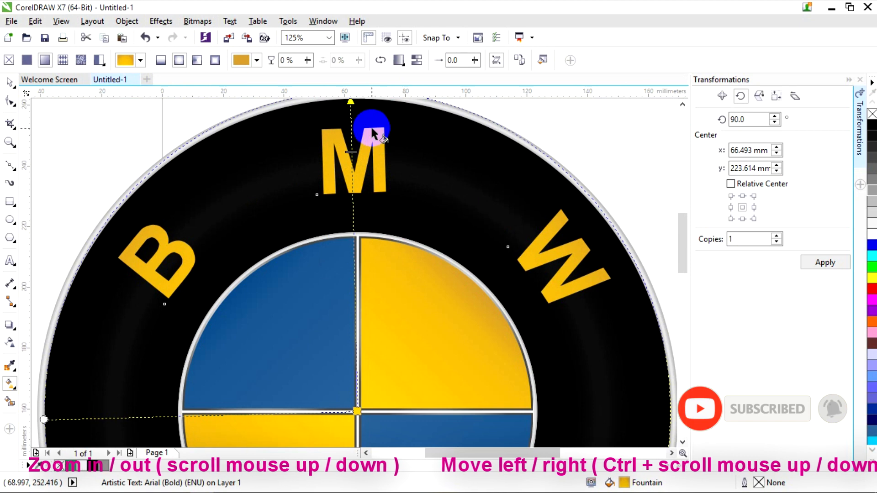
scroll(874, 286, down, 3)
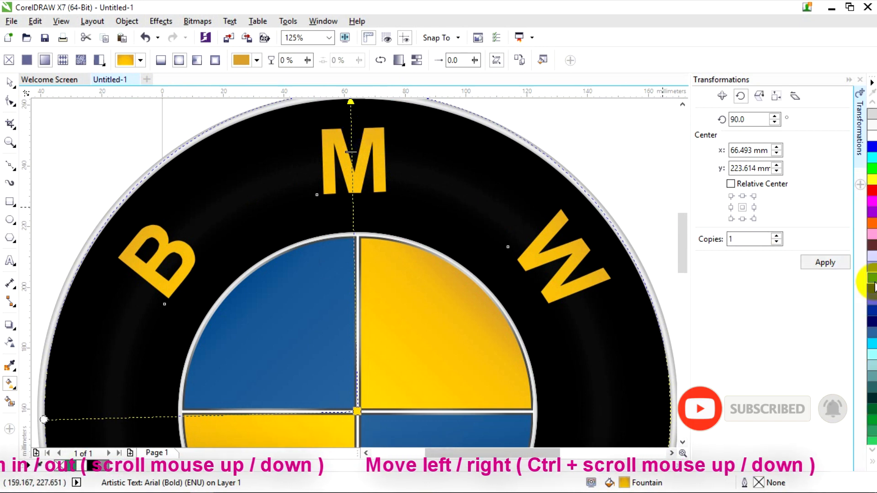
scroll(873, 285, down, 4)
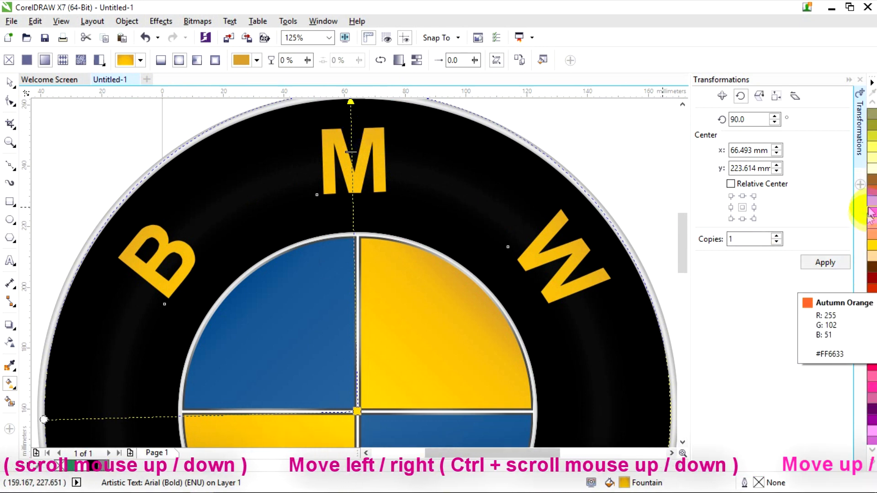
drag(870, 204, 347, 253)
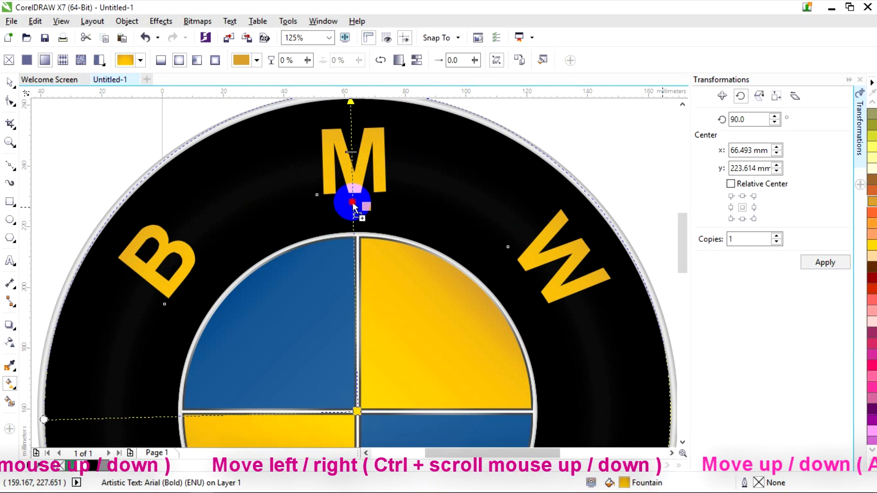
drag(352, 159, 352, 161)
drag(871, 246, 350, 113)
drag(702, 253, 355, 196)
click(352, 160)
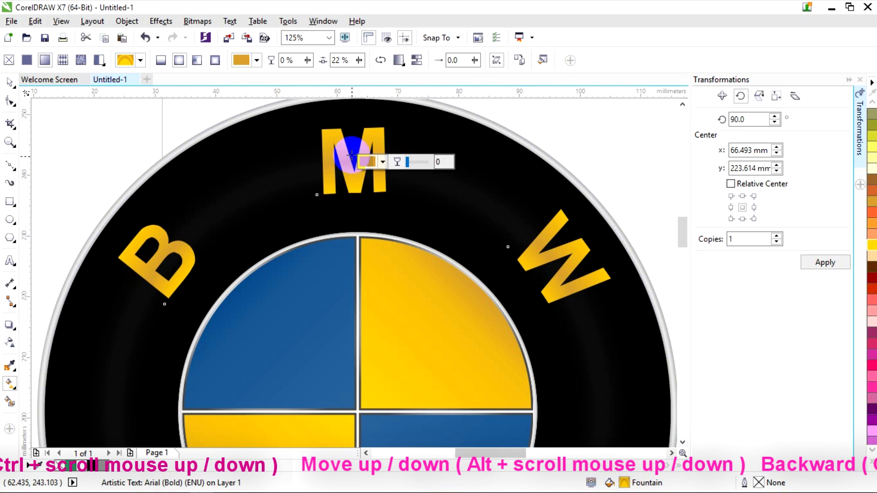
Add a second gold stop to the text's gradient and spread both gold stops apart to widen the band across the M.
scroll(352, 154, up, 3)
scroll(379, 213, up, 3)
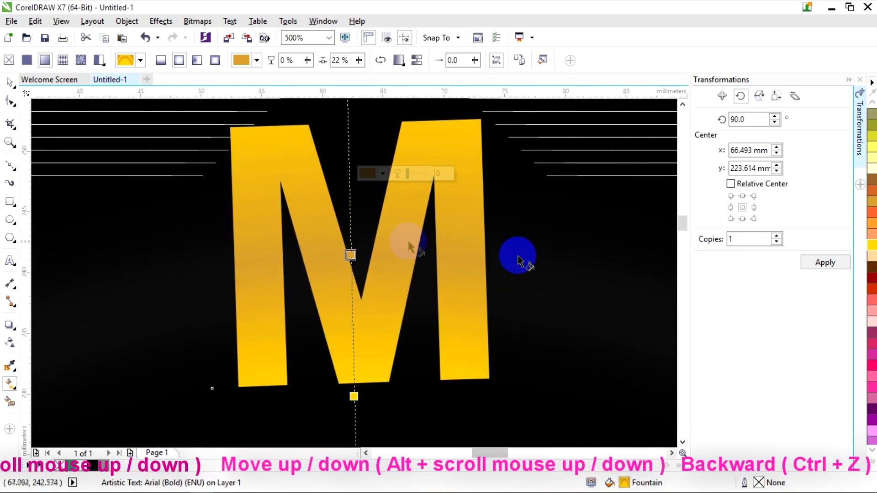
drag(873, 206, 393, 233)
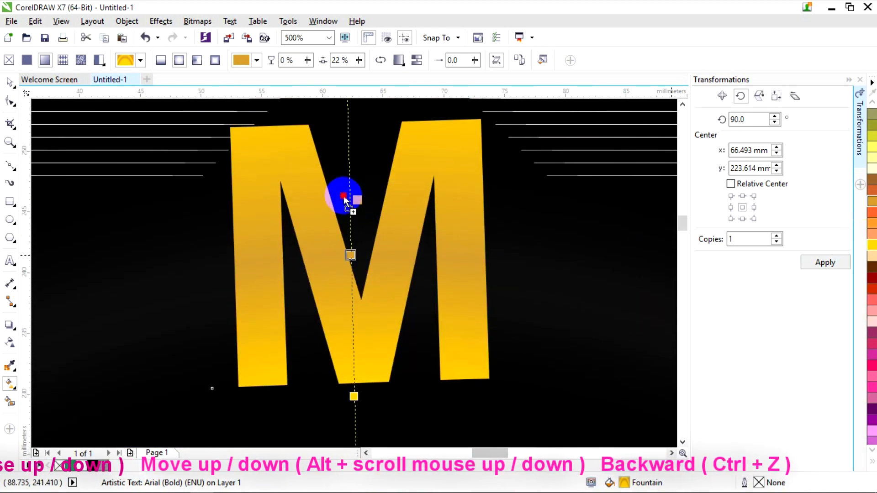
drag(350, 197, 349, 193)
drag(353, 256, 356, 280)
drag(348, 192, 349, 215)
click(351, 281)
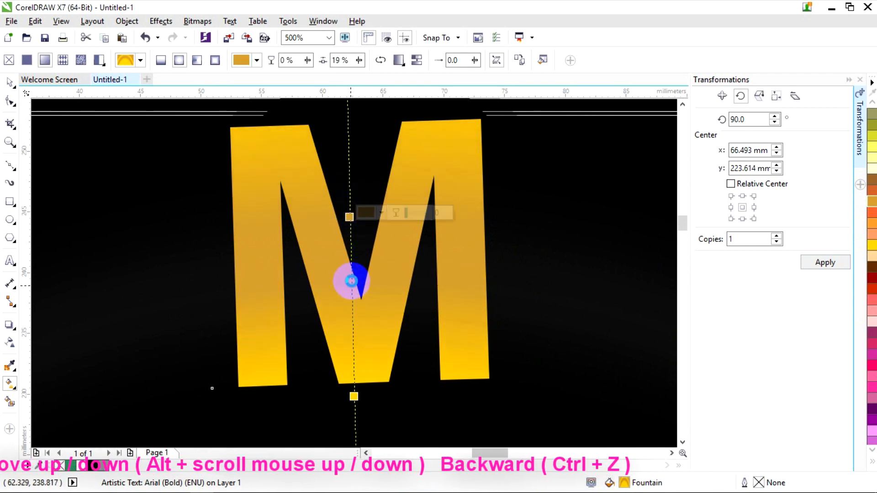
drag(351, 280, 352, 293)
drag(351, 210, 350, 204)
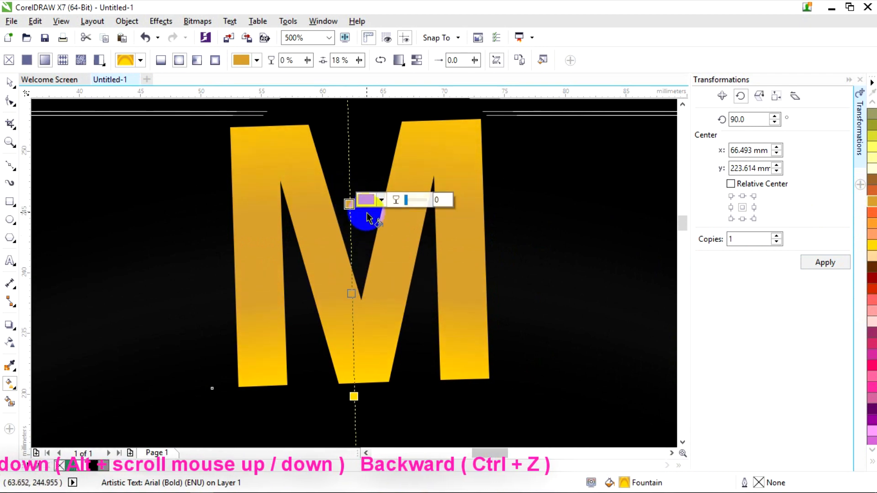
Add another gold stop between the two gold stops in the text's gradient and deselect the text.
drag(870, 185, 350, 255)
drag(872, 204, 350, 252)
scroll(349, 252, down, 3)
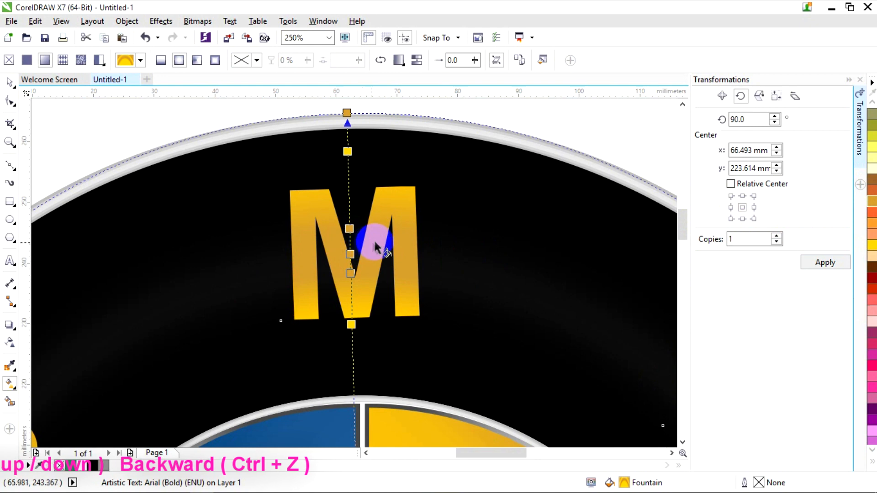
click(10, 83)
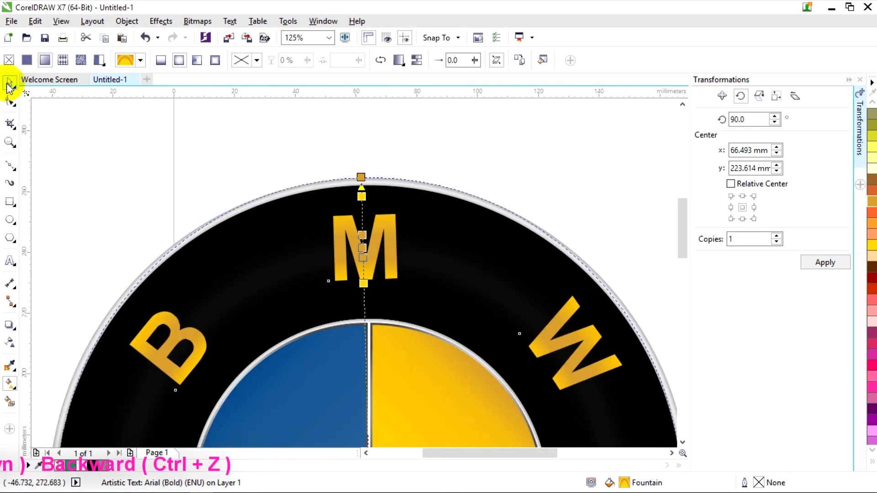
click(245, 160)
Close the Transformations docker.
scroll(373, 213, down, 3)
scroll(397, 230, up, 2)
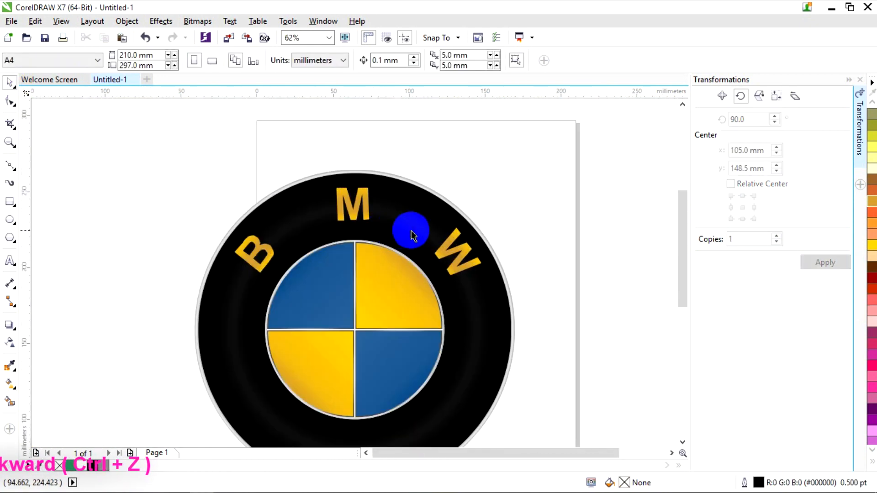
click(860, 82)
scroll(402, 226, down, 2)
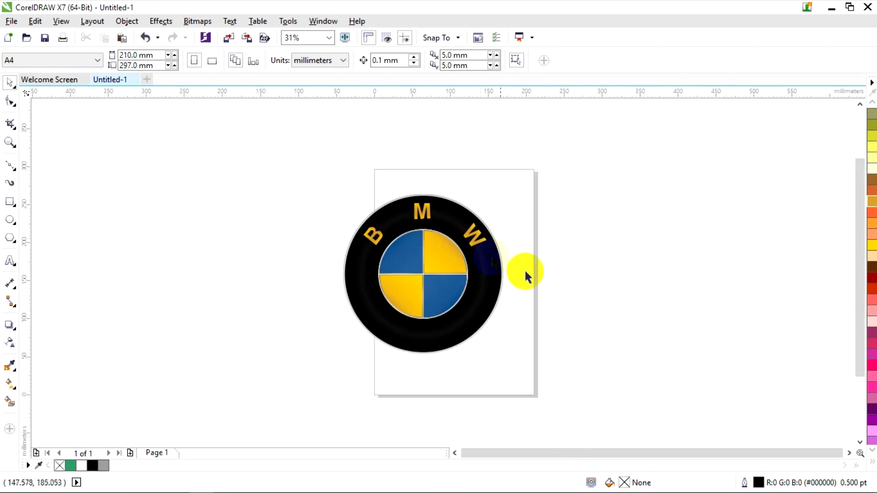
Select all the emblem's objects and group them.
scroll(521, 299, up, 2)
scroll(393, 294, down, 2)
drag(233, 160, 496, 400)
right_click(420, 330)
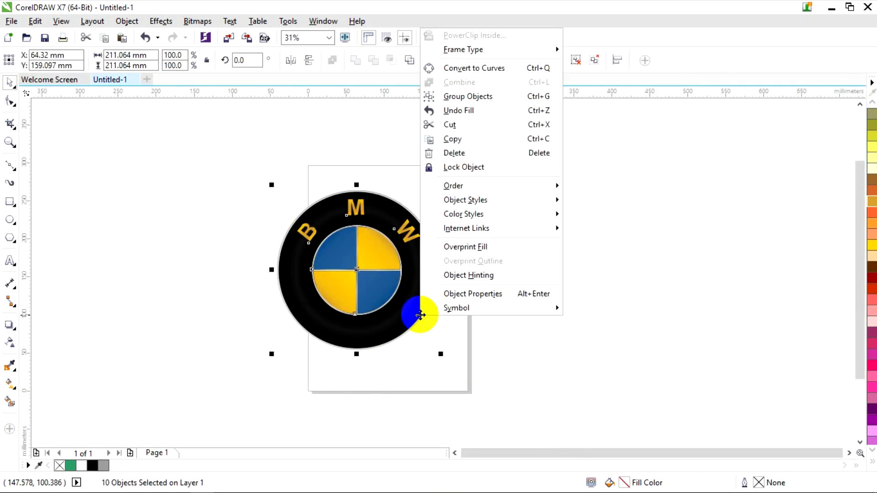
click(477, 97)
click(554, 202)
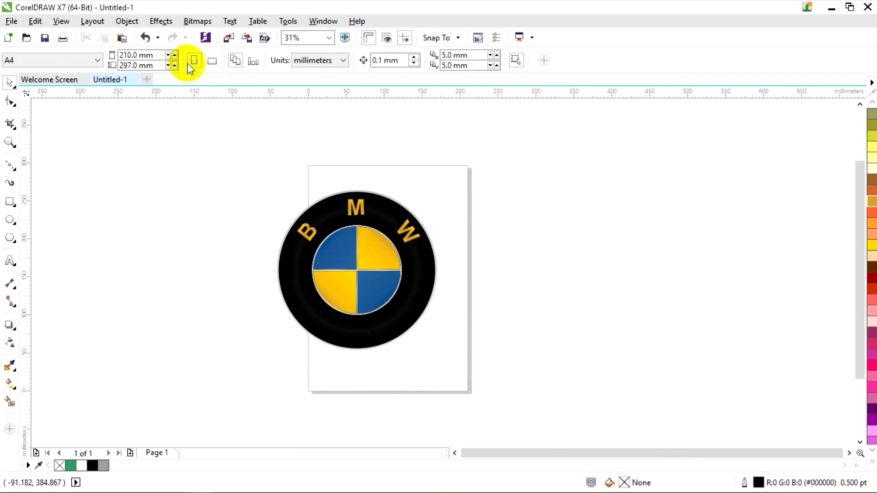
Change the A4 page to landscape orientation and centre the emblem group on the page.
click(211, 61)
click(416, 273)
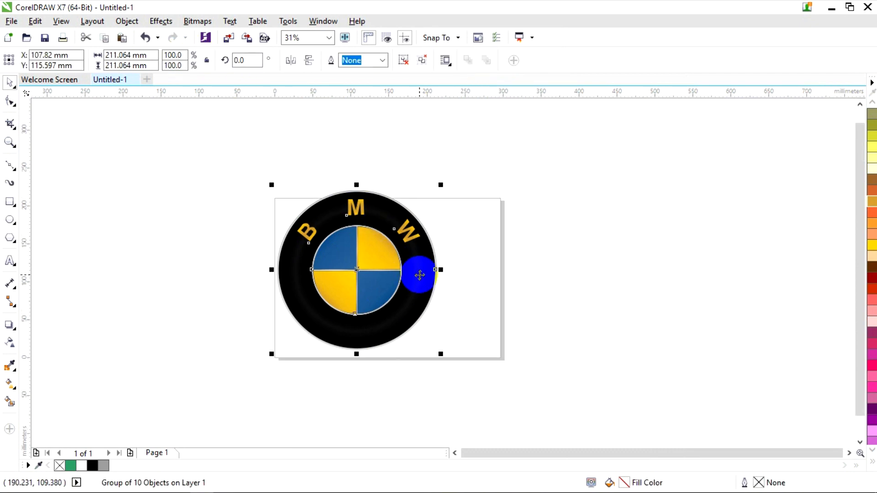
click(123, 23)
mouse_move(163, 168)
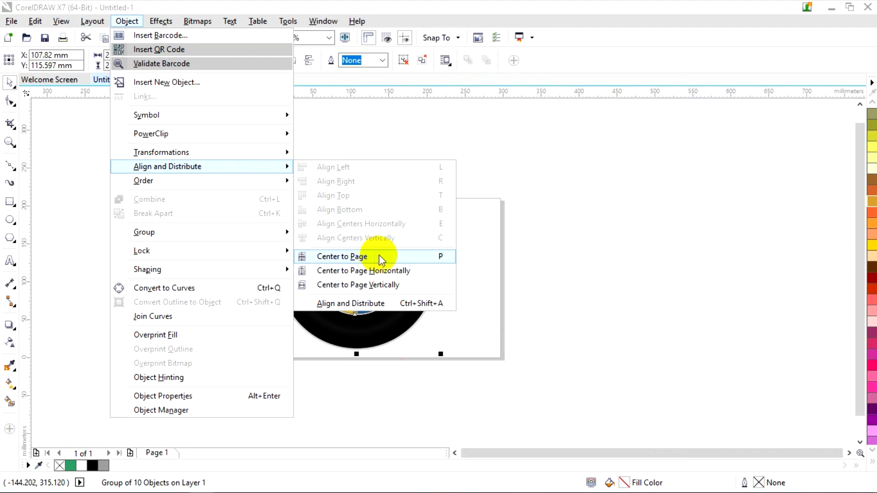
click(402, 258)
Scale the emblem group about its centre to about 206.23 mm wide and high so it fits within the page.
scroll(470, 333, up, 2)
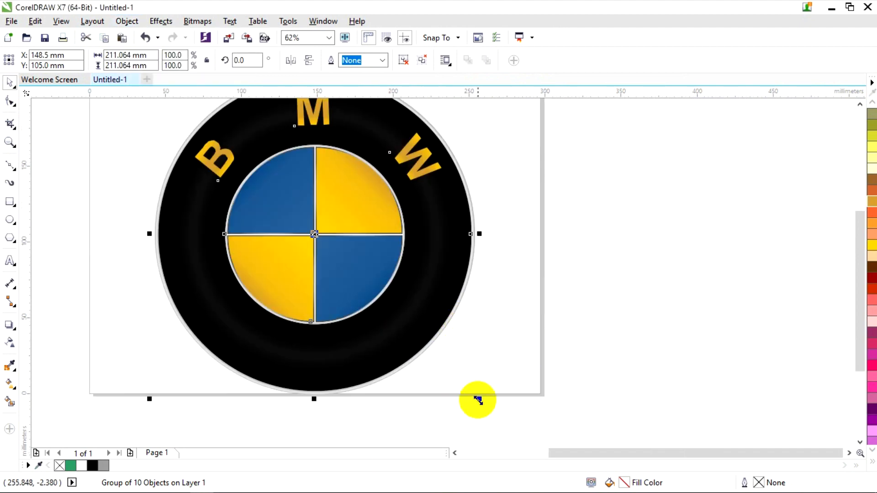
drag(481, 400, 474, 398)
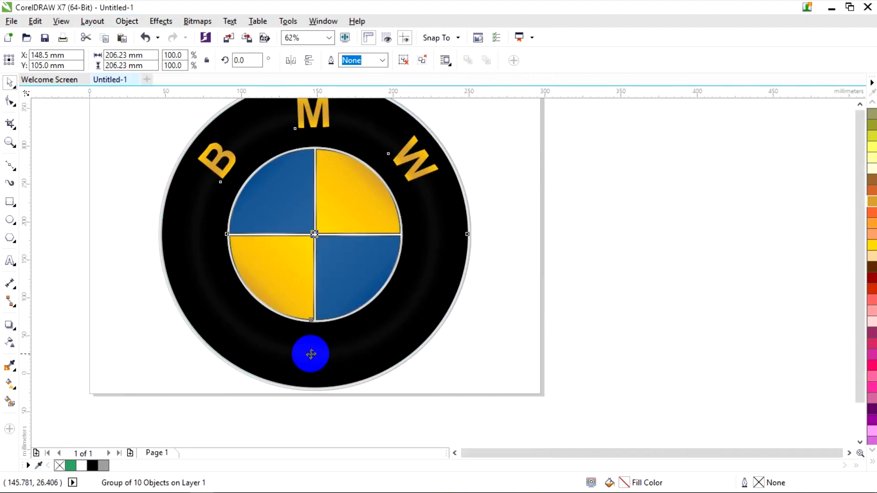
scroll(282, 277, down, 2)
scroll(282, 277, up, 2)
click(568, 248)
scroll(356, 313, up, 2)
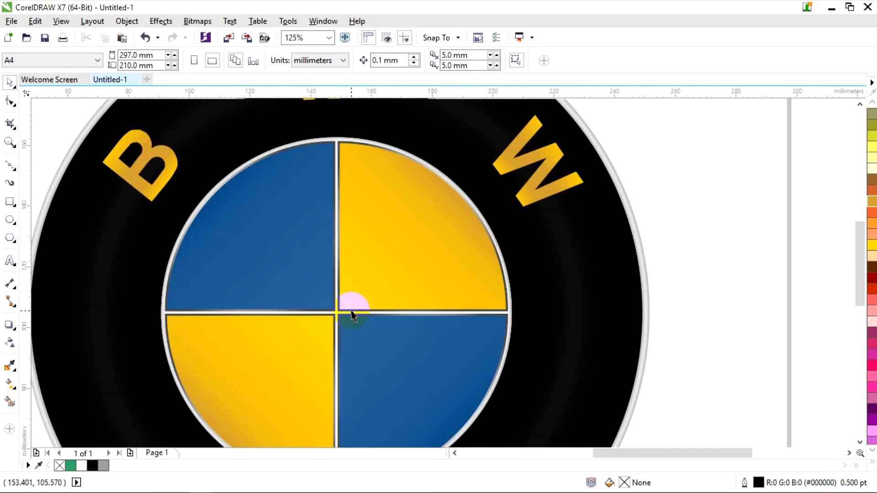
scroll(356, 313, down, 2)
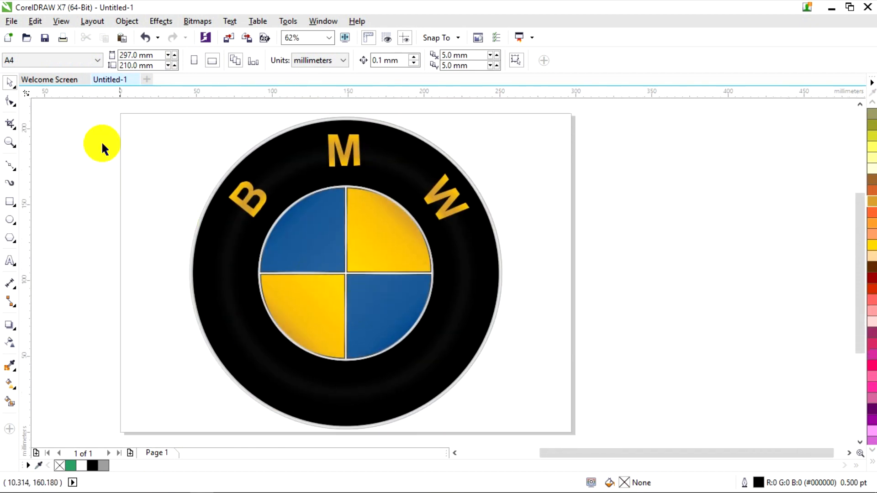
Export the emblem to the Desktop as a PNG file named BMW.
click(20, 22)
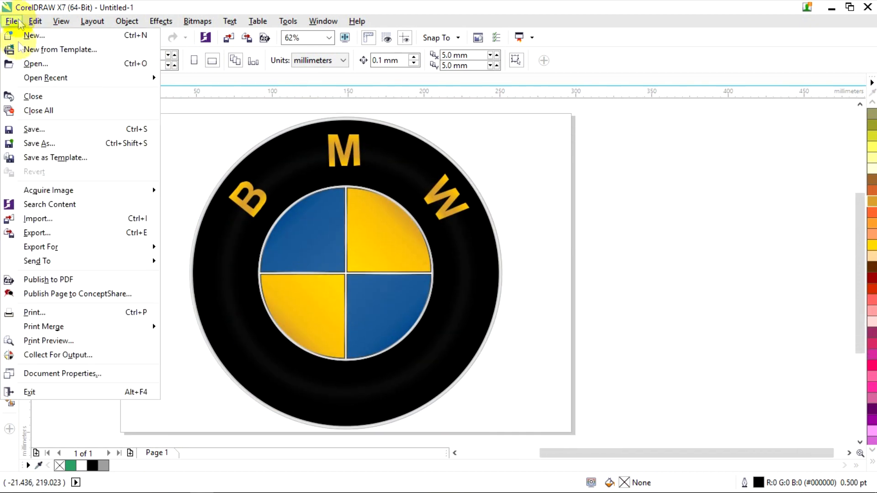
click(45, 230)
scroll(287, 201, up, 2)
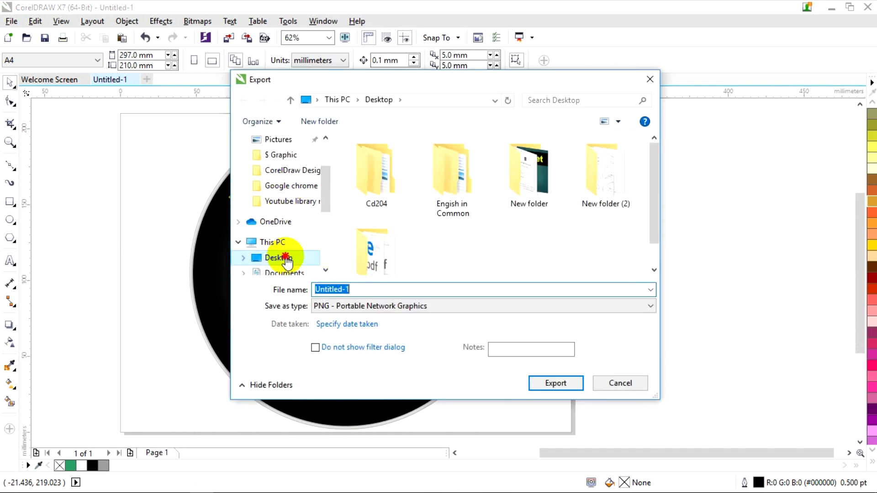
click(362, 290)
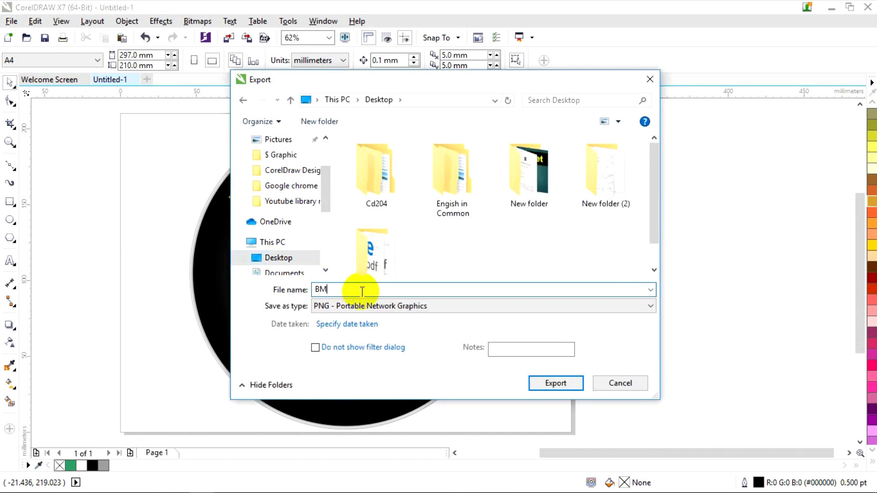
click(525, 307)
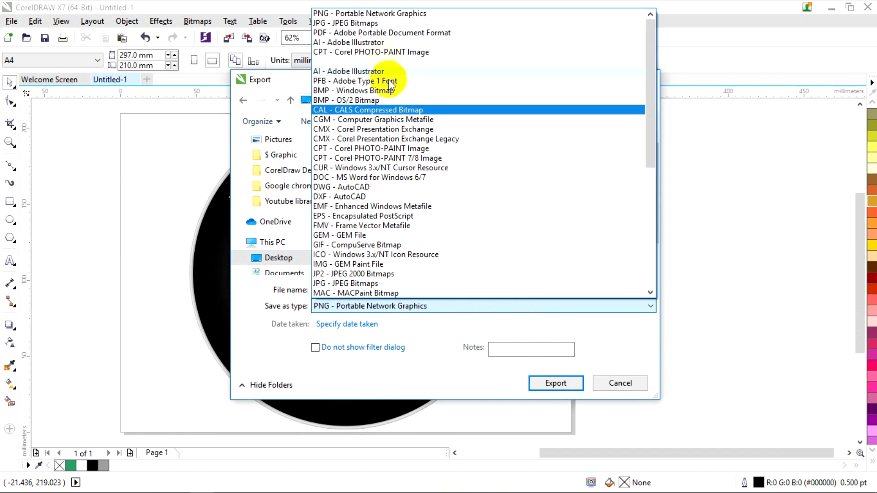
click(380, 17)
click(556, 384)
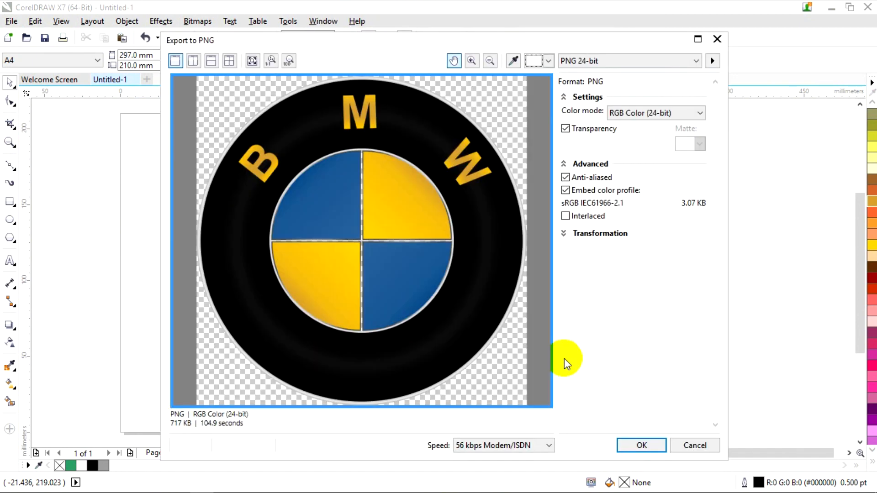
click(656, 446)
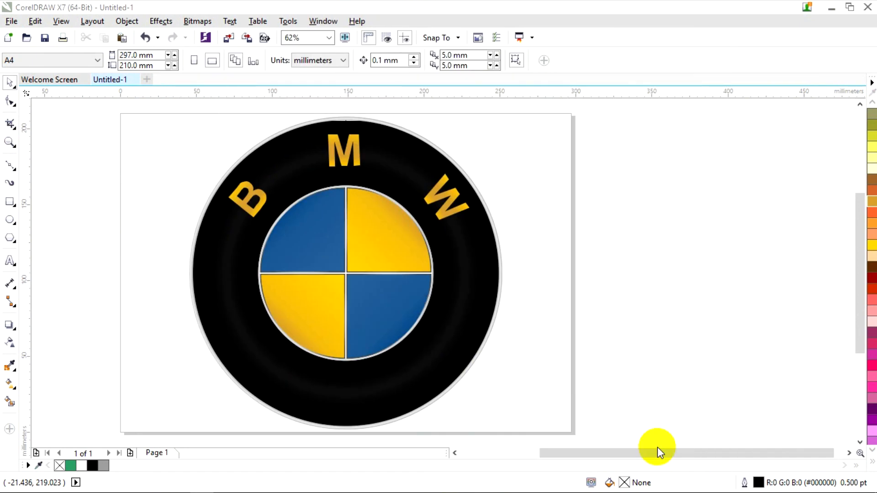
Switch to the desktop, move the exported BMW image to the middle and open it in Photos.
click(831, 9)
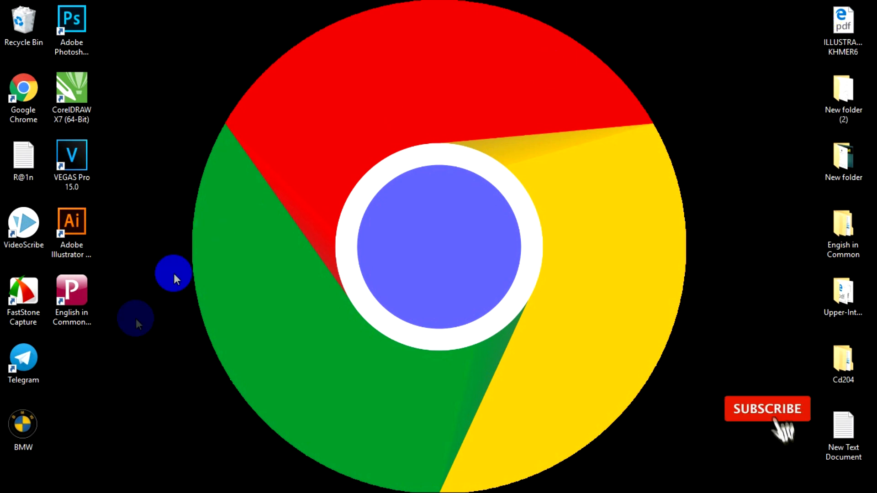
drag(23, 418, 445, 230)
right_click(445, 223)
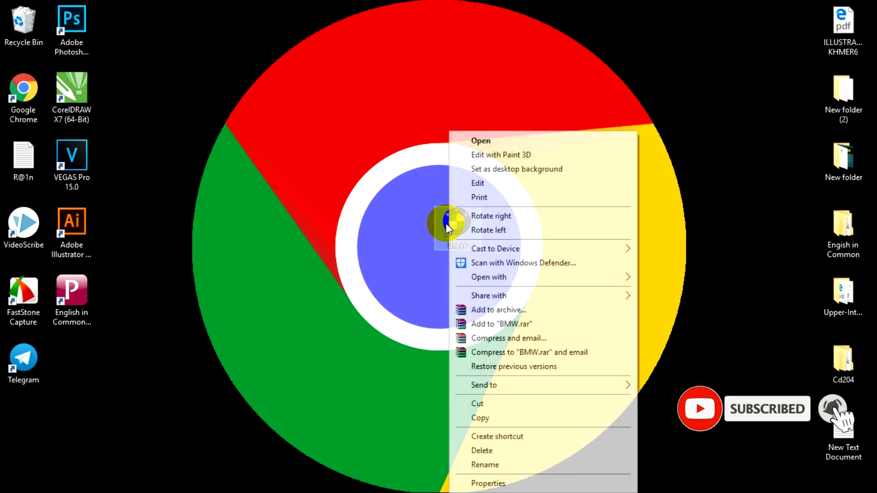
click(483, 142)
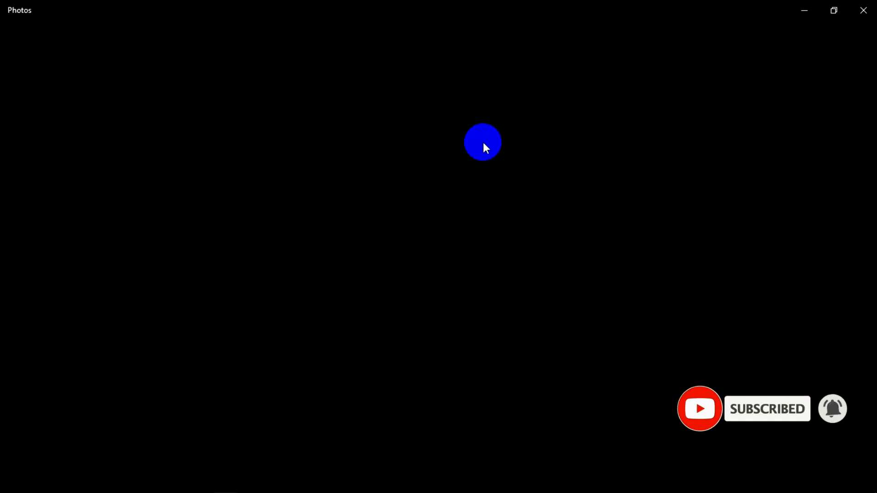